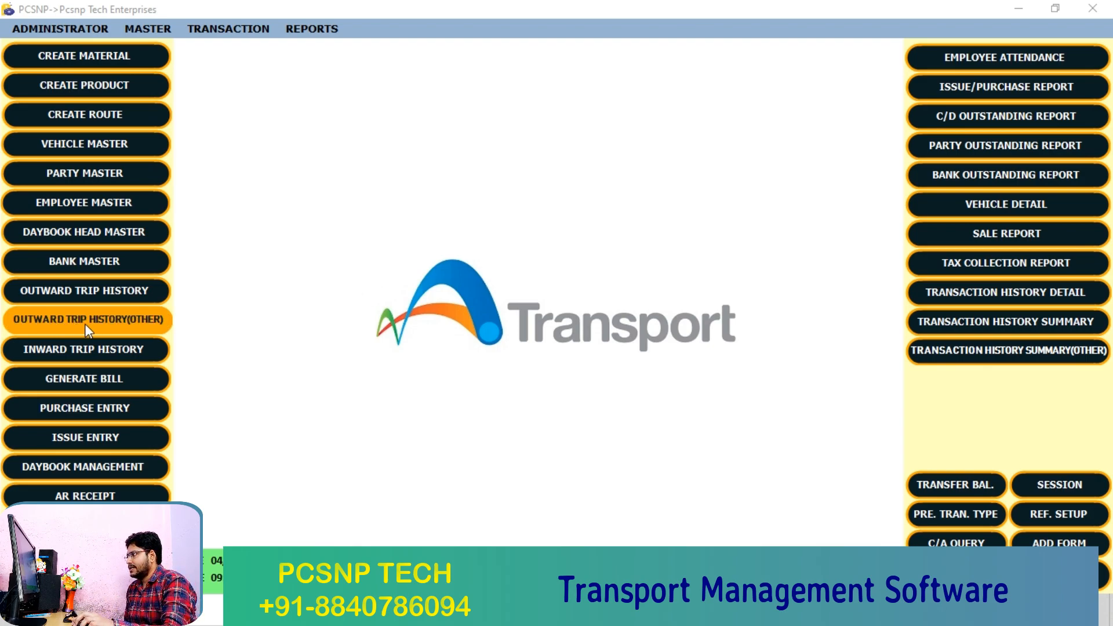
Open the Outward Trip History (Other) form and select Pcsnp Tech Enterprises as the firm, keeping the default trip date
{"action": "left_click", "coordinate": [120, 325]}
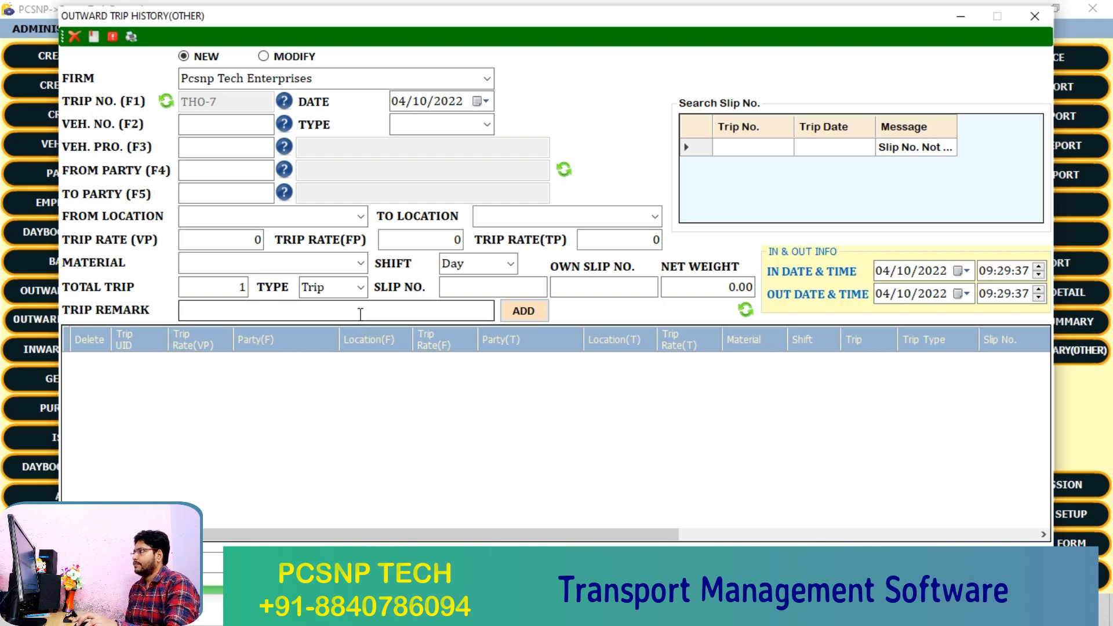
{"action": "left_click", "coordinate": [326, 76]}
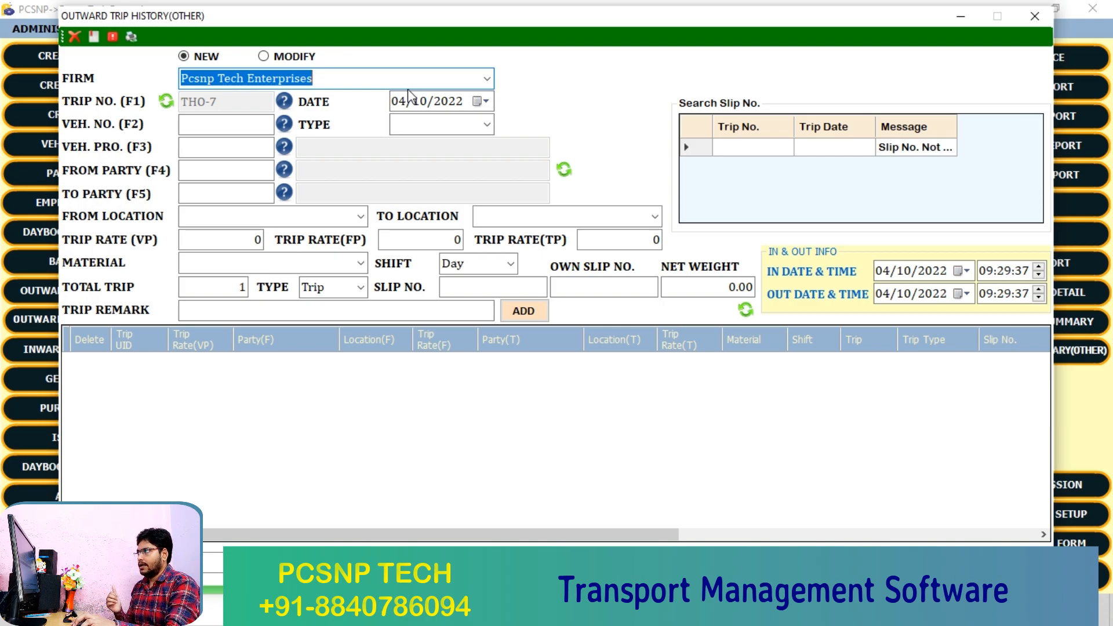
{"action": "left_click", "coordinate": [487, 80]}
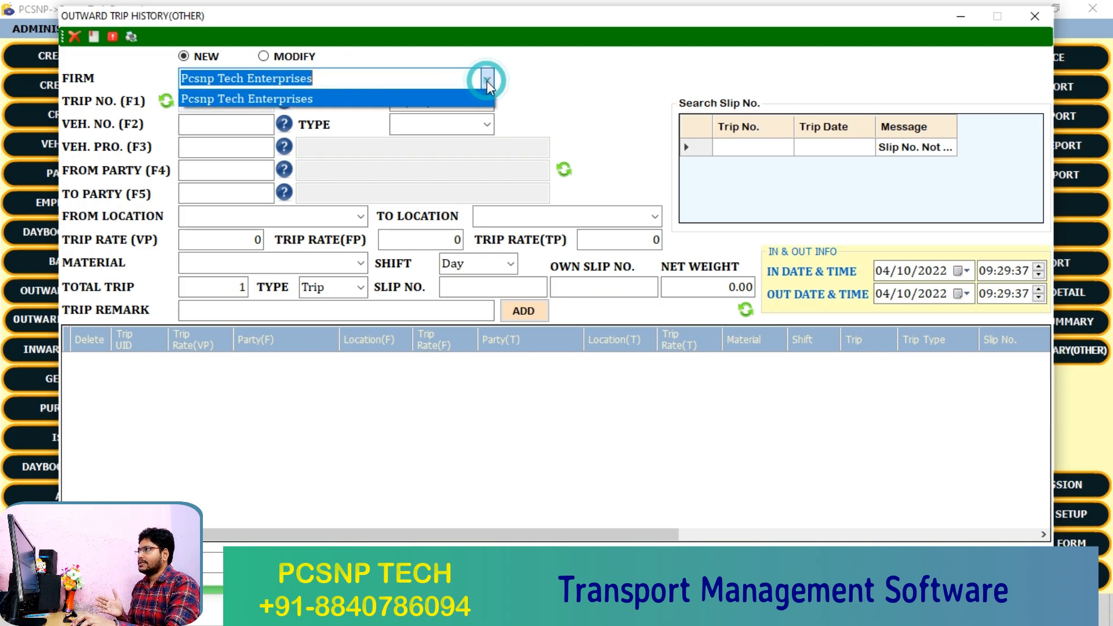
{"action": "left_click", "coordinate": [429, 92]}
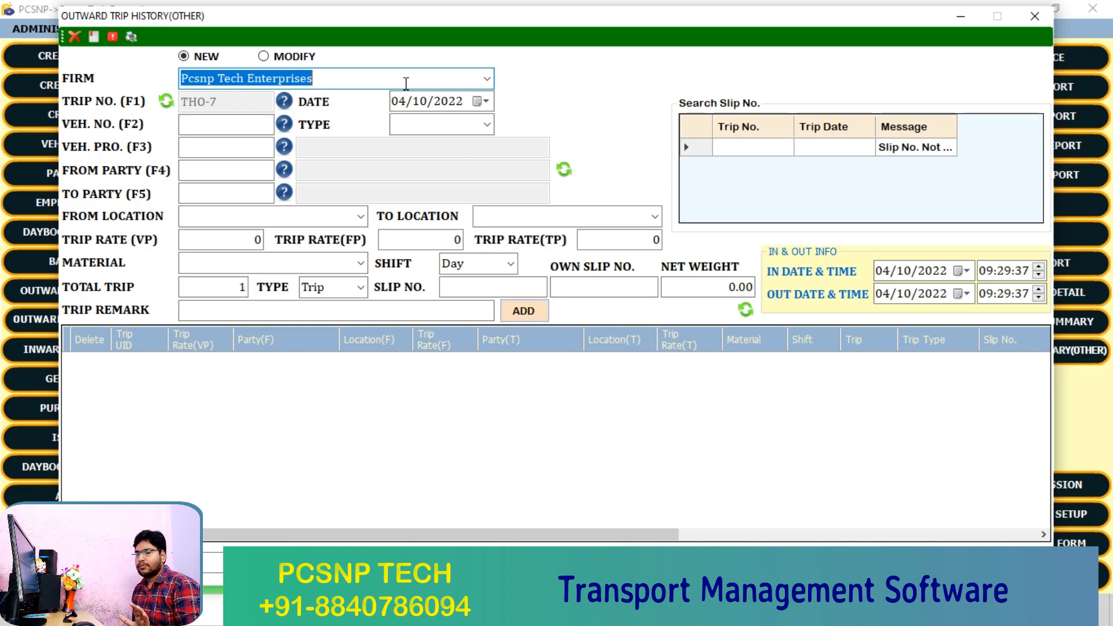
{"action": "key", "text": "Tab"}
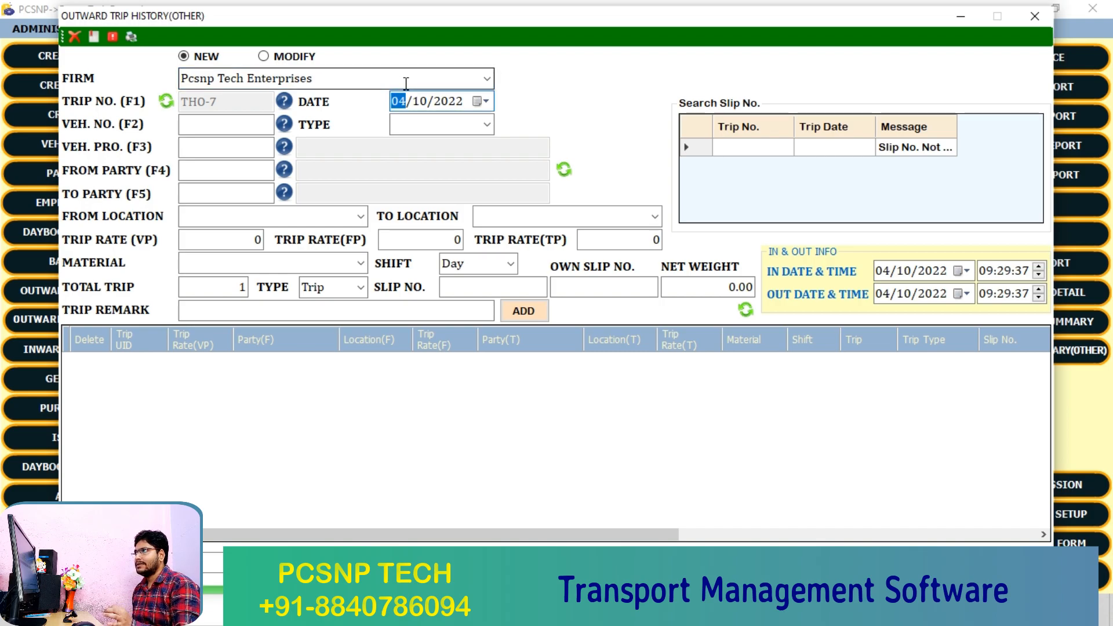
{"action": "key", "text": "Tab"}
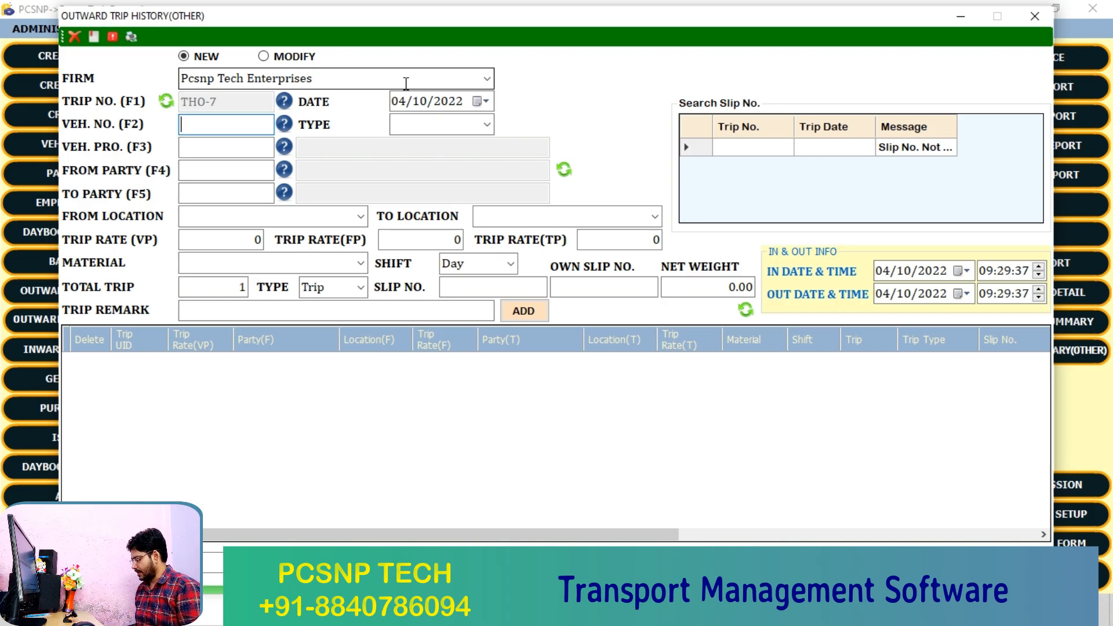
Look up vehicle HR38S9865 for the trip and accept HYWA as its type
{"action": "key", "text": "F2"}
{"action": "key", "text": "Down"}
{"action": "key", "text": "Return"}
{"action": "key", "text": "Return"}
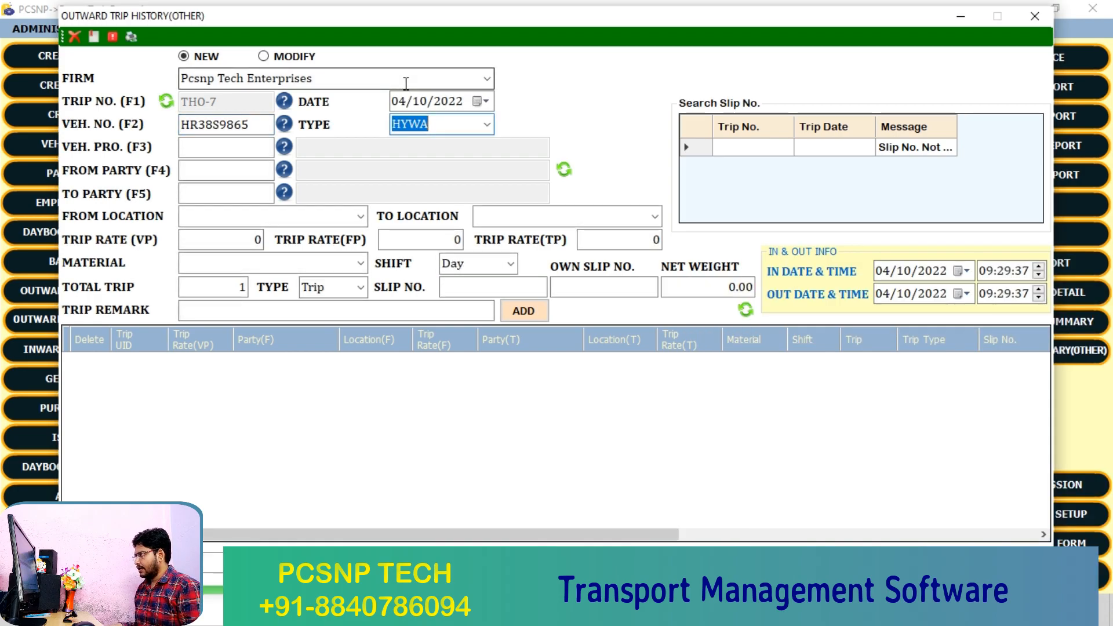
Select the party in the Debtor group with the Driver subgroup as the vehicle provider
{"action": "key", "text": "F3"}
{"action": "key", "text": "Down"}
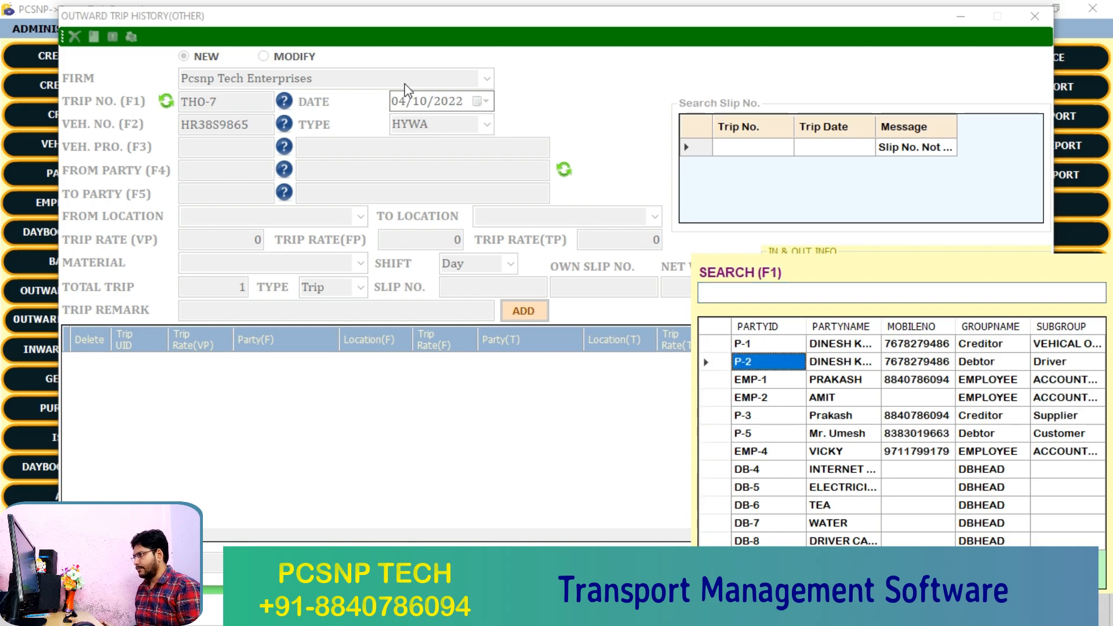
{"action": "key", "text": "Return"}
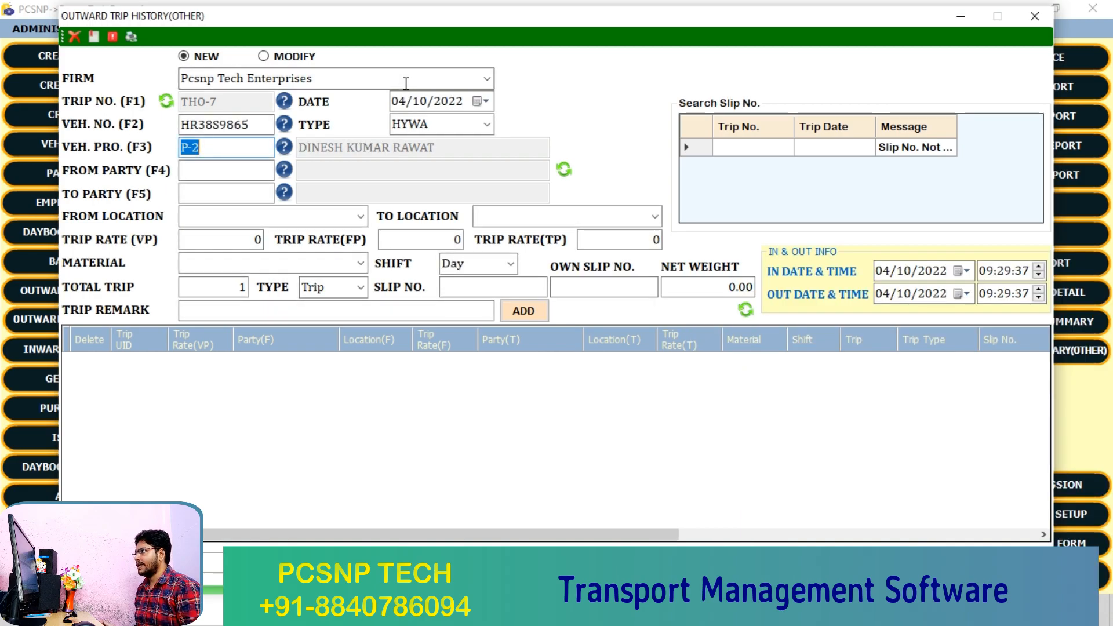
{"action": "key", "text": "Return"}
Select the first party in the lookup list, the Creditor with the vehicle subgroup, as the From Party
{"action": "key", "text": "F4"}
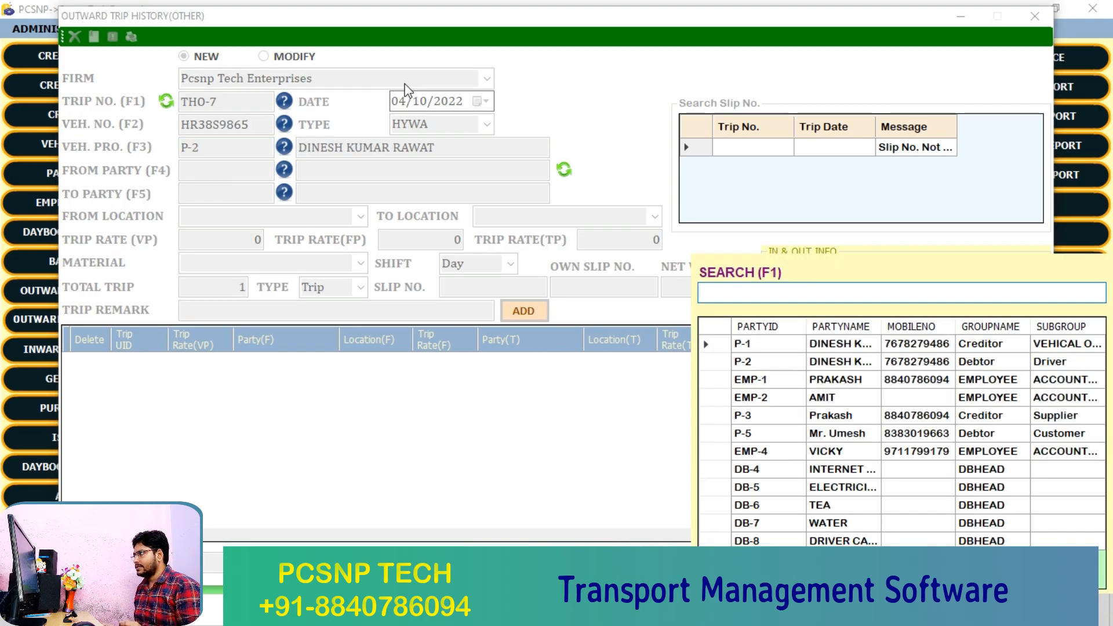
{"action": "key", "text": "Escape"}
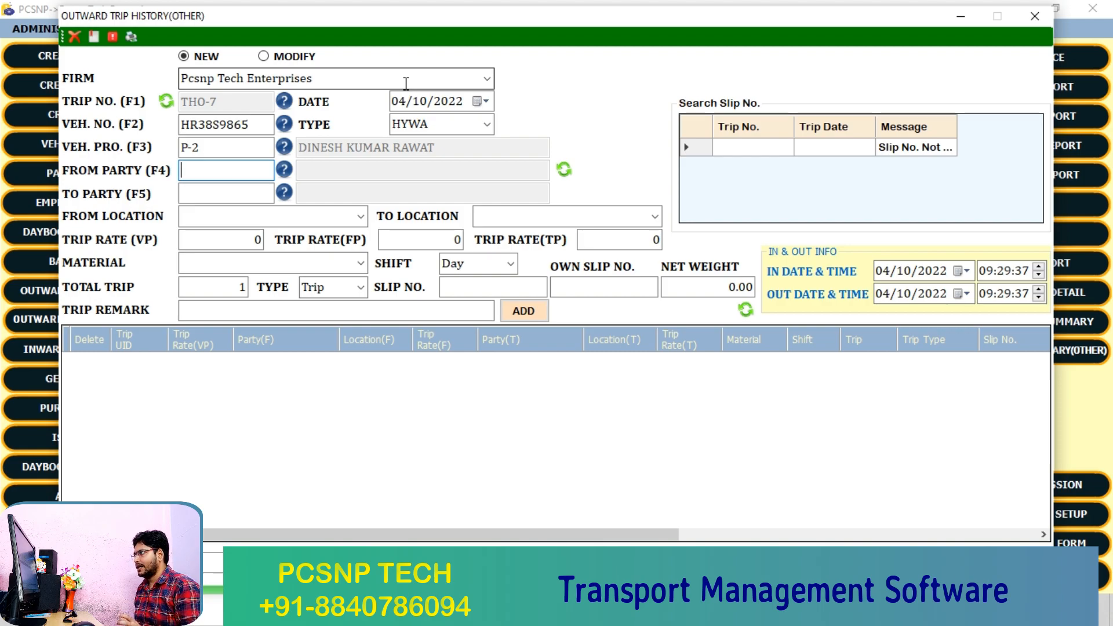
{"action": "key", "text": "F4"}
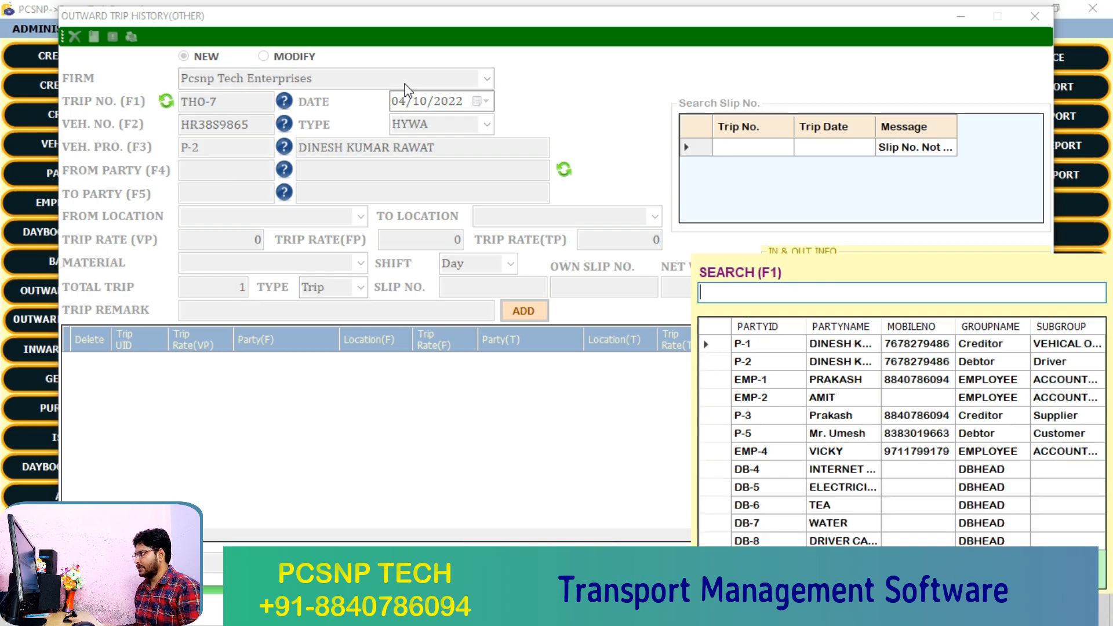
{"action": "key", "text": "Up"}
{"action": "key", "text": "Return"}
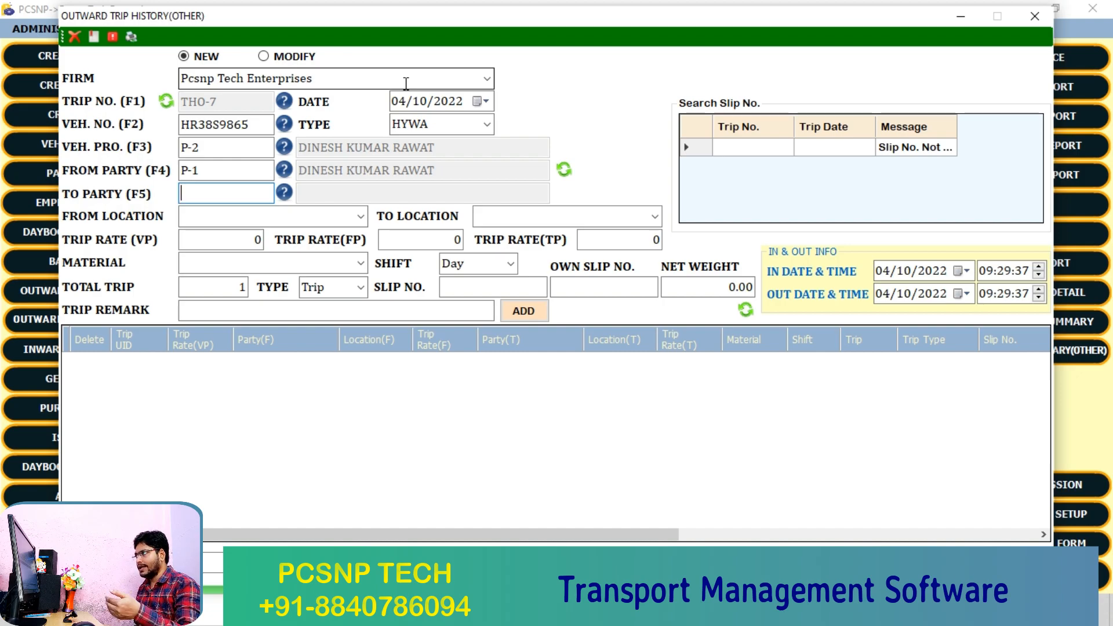
Select the party in the Debtor group with the Customer subgroup as the To Party
{"action": "key", "text": "F5"}
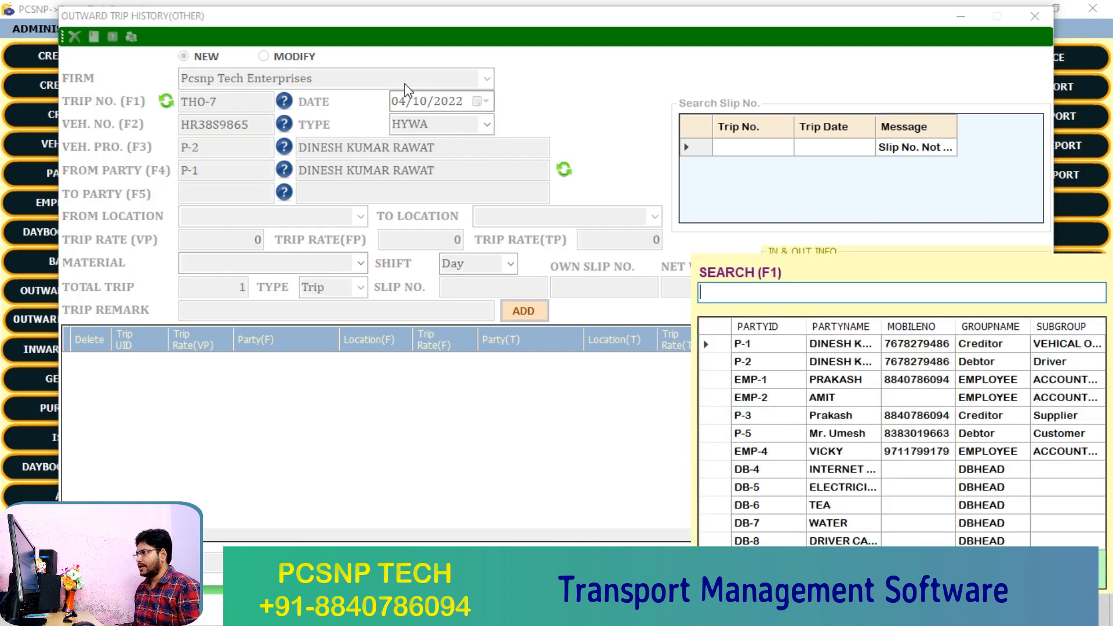
{"action": "key", "text": "Down"}
{"action": "key", "text": "Down"}
{"action": "key", "text": "Down"}
{"action": "key", "text": "Down"}
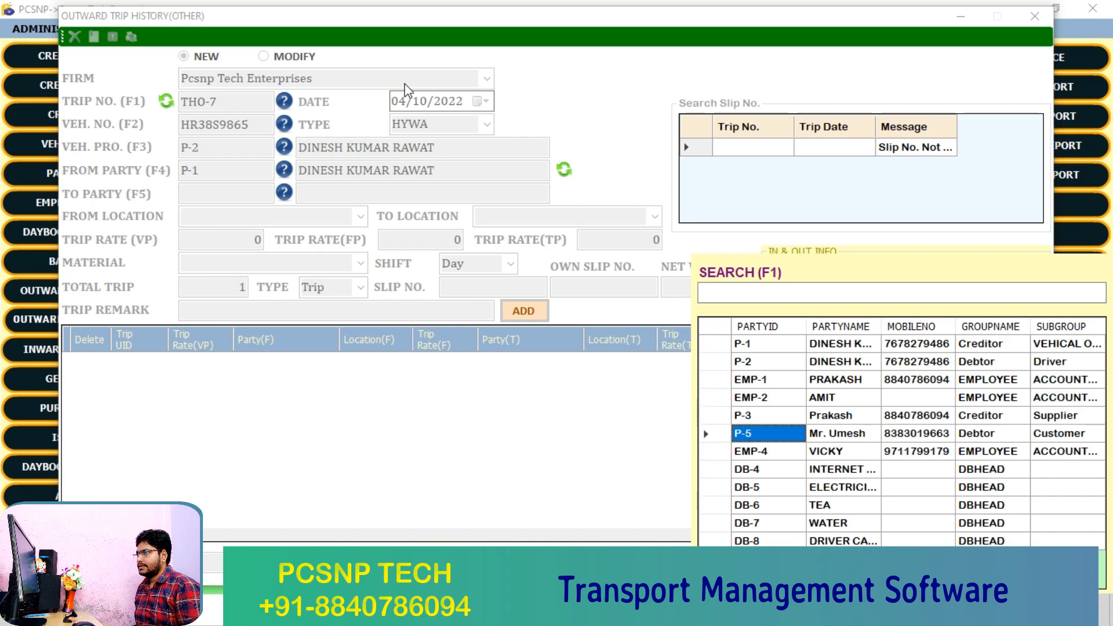
{"action": "key", "text": "Return"}
{"action": "key", "text": "Return"}
Set the From Location to BHAJAN PURA and the To Location to BHIKAM SINGH COLONY
{"action": "key", "text": "Down"}
{"action": "key", "text": "Down"}
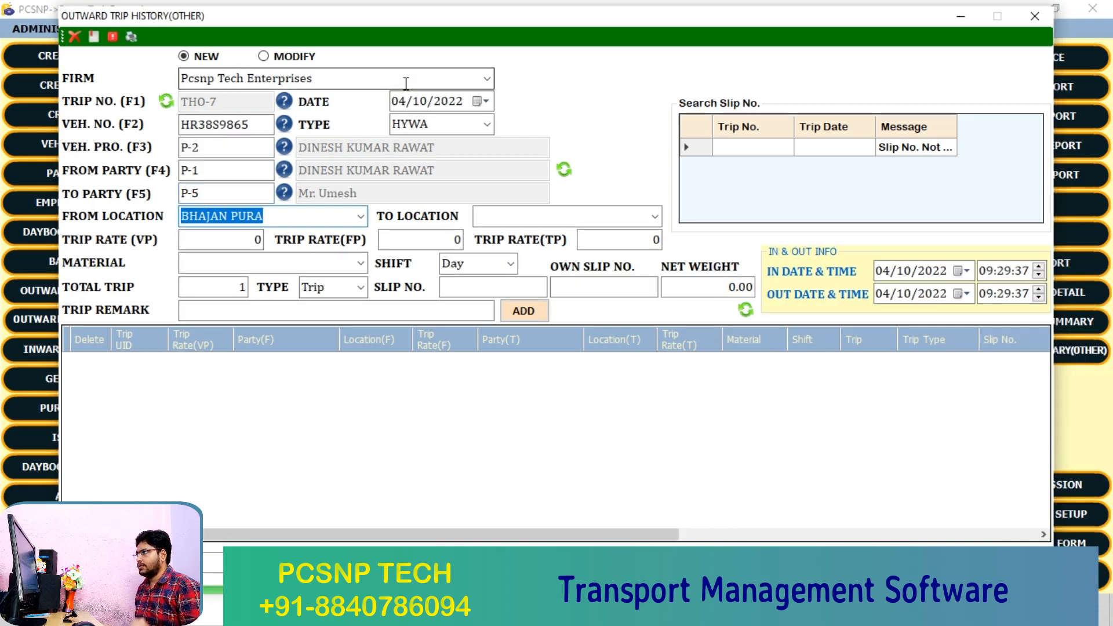
{"action": "key", "text": "Return"}
{"action": "key", "text": "Down"}
{"action": "key", "text": "Down"}
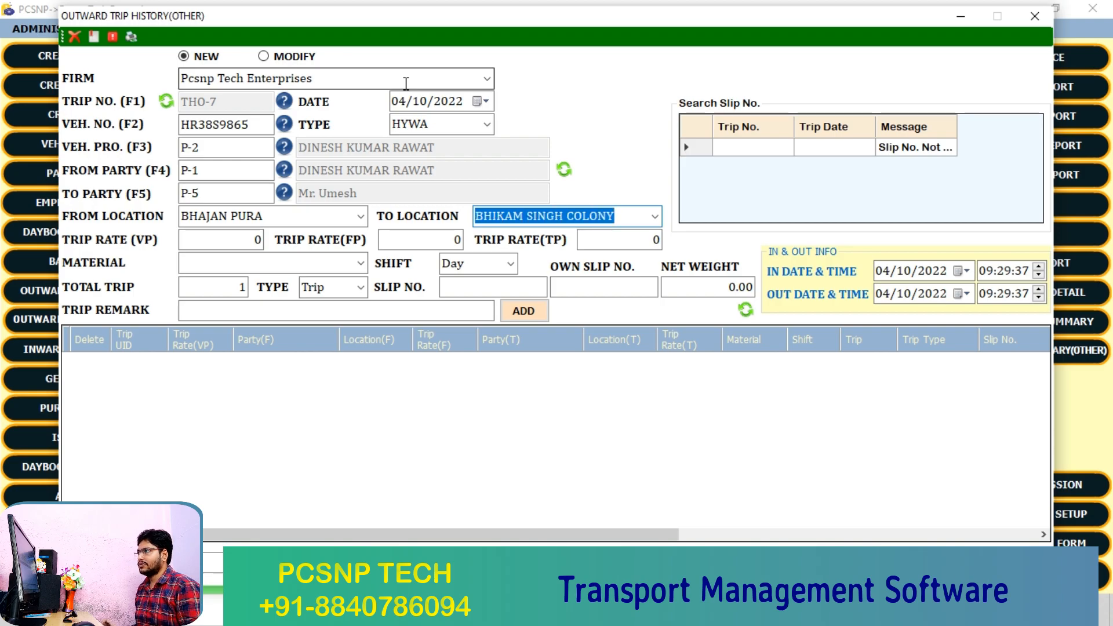
{"action": "key", "text": "Return"}
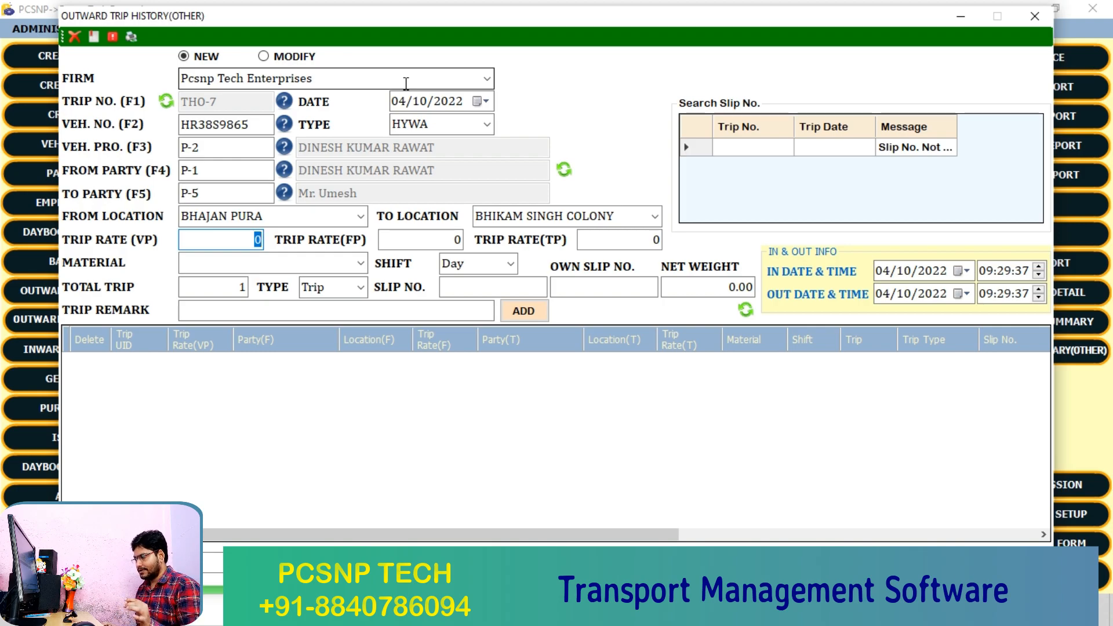
Enter the trip rates as 452 for VP, 785 for FP and 963 for TP
{"action": "type", "text": "452"}
{"action": "key", "text": "Return"}
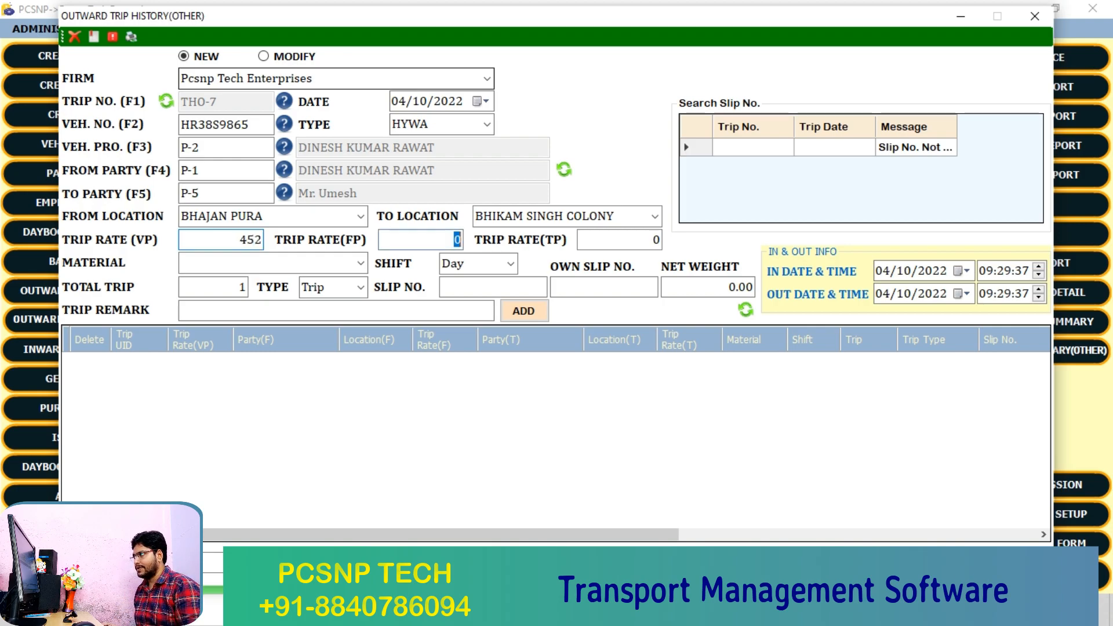
{"action": "type", "text": "785"}
{"action": "key", "text": "Return"}
{"action": "type", "text": "963"}
{"action": "key", "text": "Return"}
Choose SOIL as the material and set the shift to Night
{"action": "key", "text": "Down"}
{"action": "key", "text": "Down"}
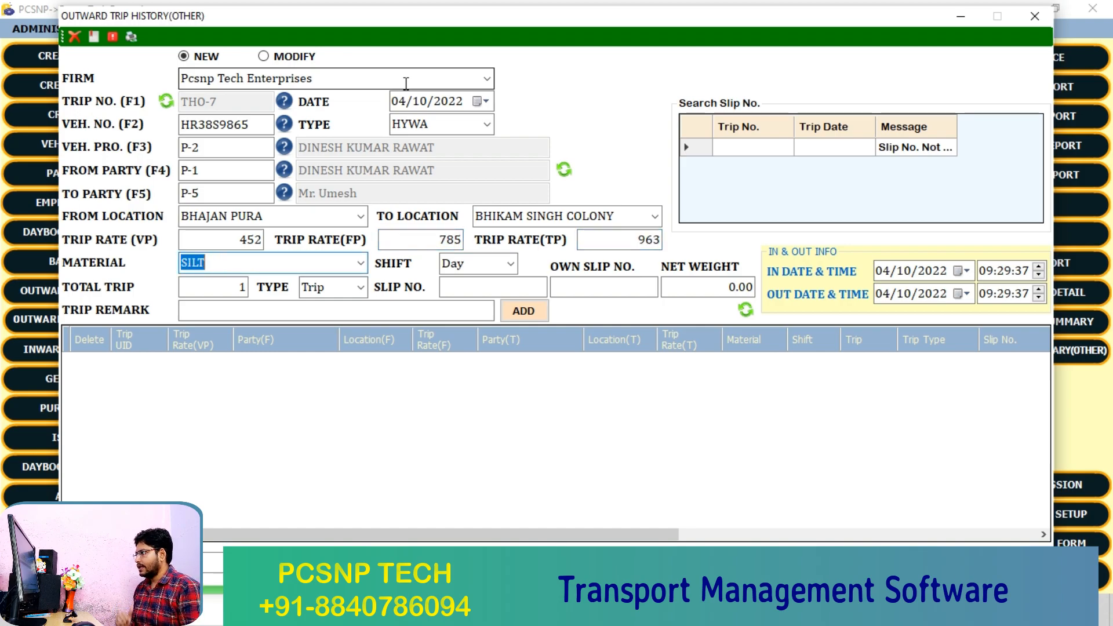
{"action": "key", "text": "Return"}
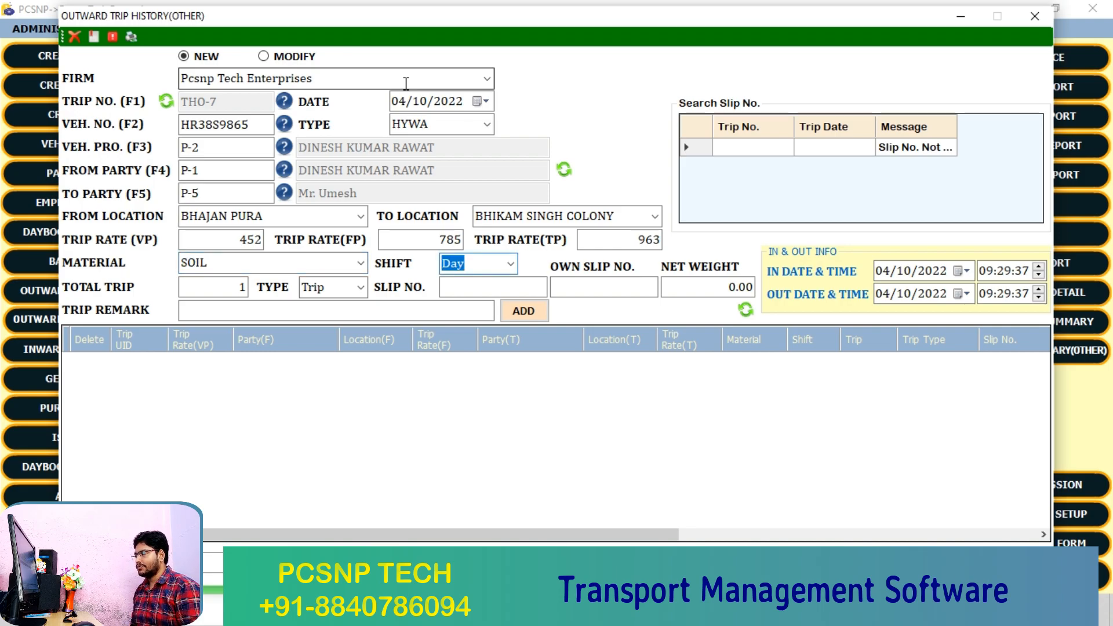
{"action": "key", "text": "Down"}
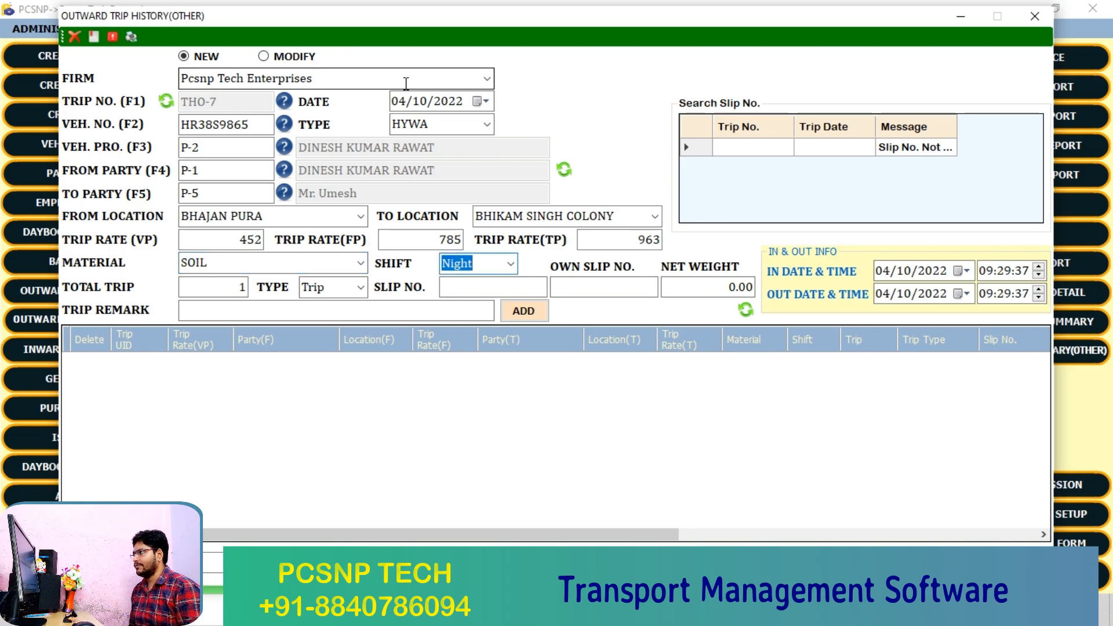
{"action": "key", "text": "Return"}
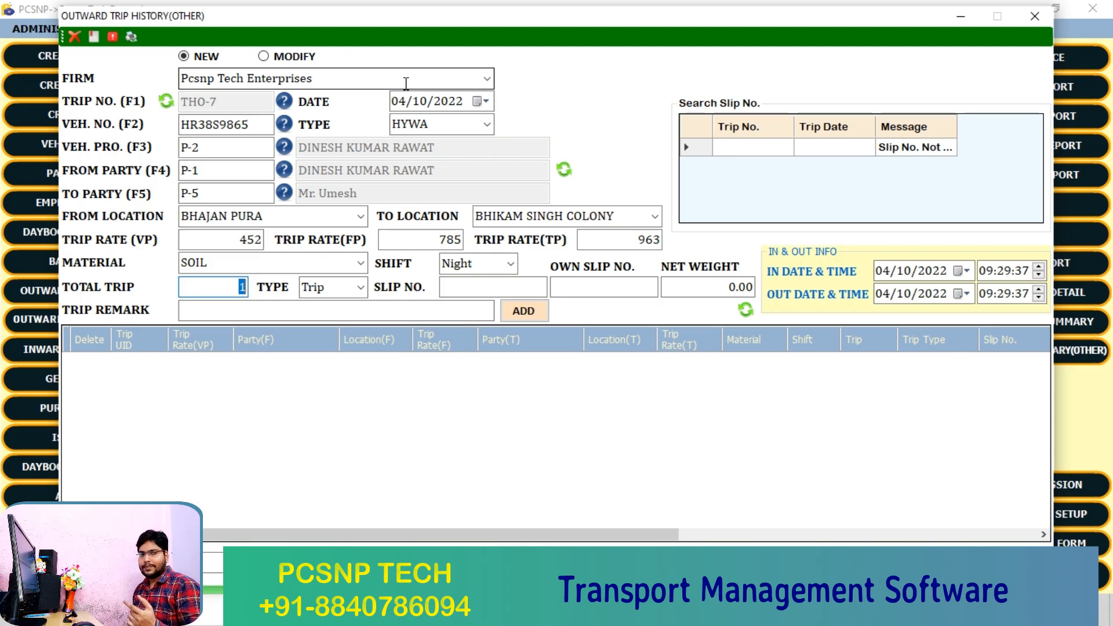
Look through the trip type options, keeping Trip as the type and 1 as the total trip
{"action": "key", "text": "Return"}
{"action": "key", "text": "Down"}
{"action": "key", "text": "Down"}
{"action": "key", "text": "Down"}
{"action": "key", "text": "Up"}
{"action": "key", "text": "Up"}
{"action": "key", "text": "Up"}
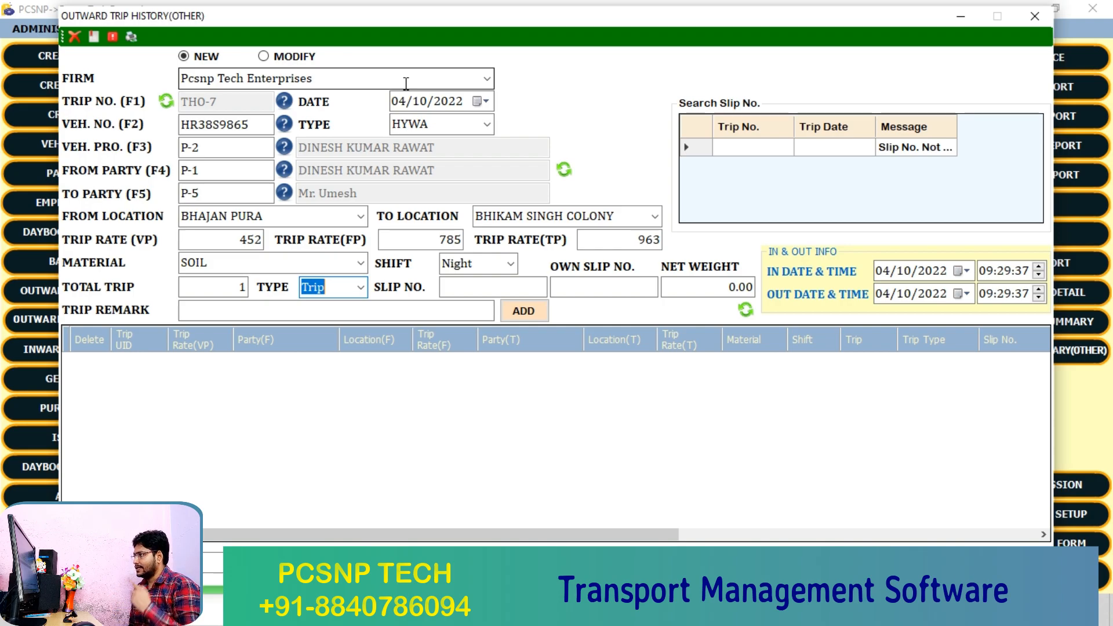
{"action": "key", "text": "Tab"}
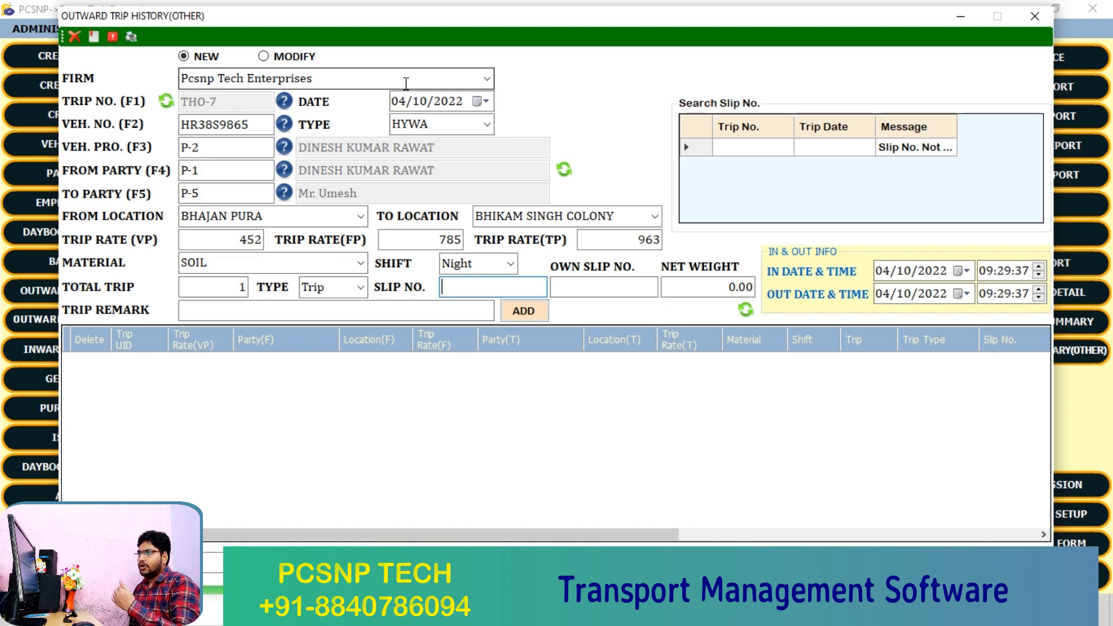
Enter slip number 8962 and net weight 7895, leaving the own slip number blank
{"action": "type", "text": "8962"}
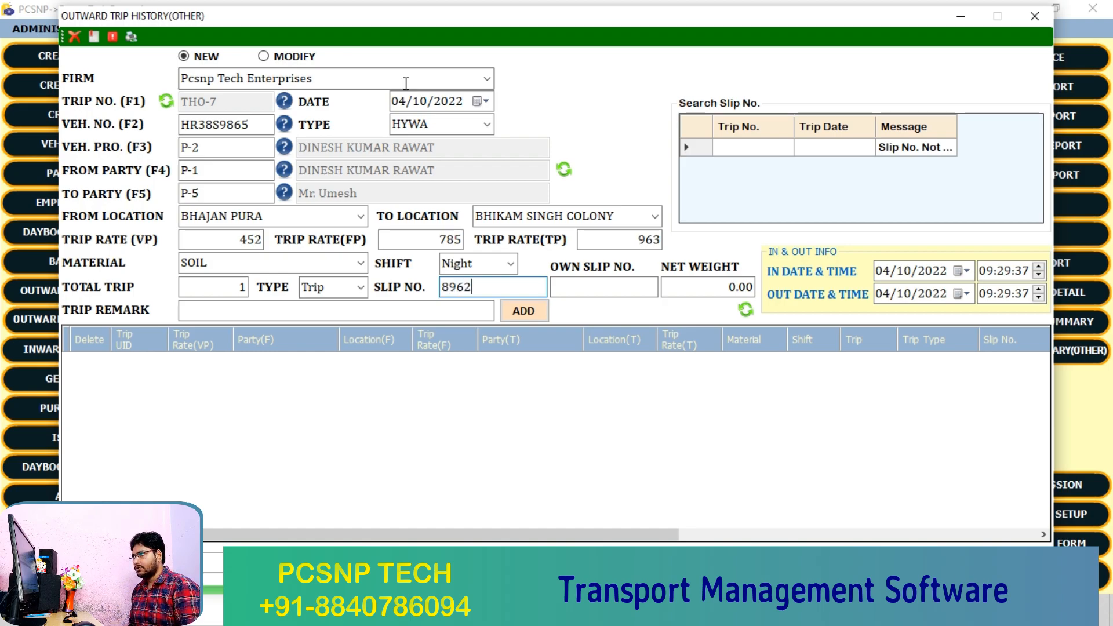
{"action": "key", "text": "Tab"}
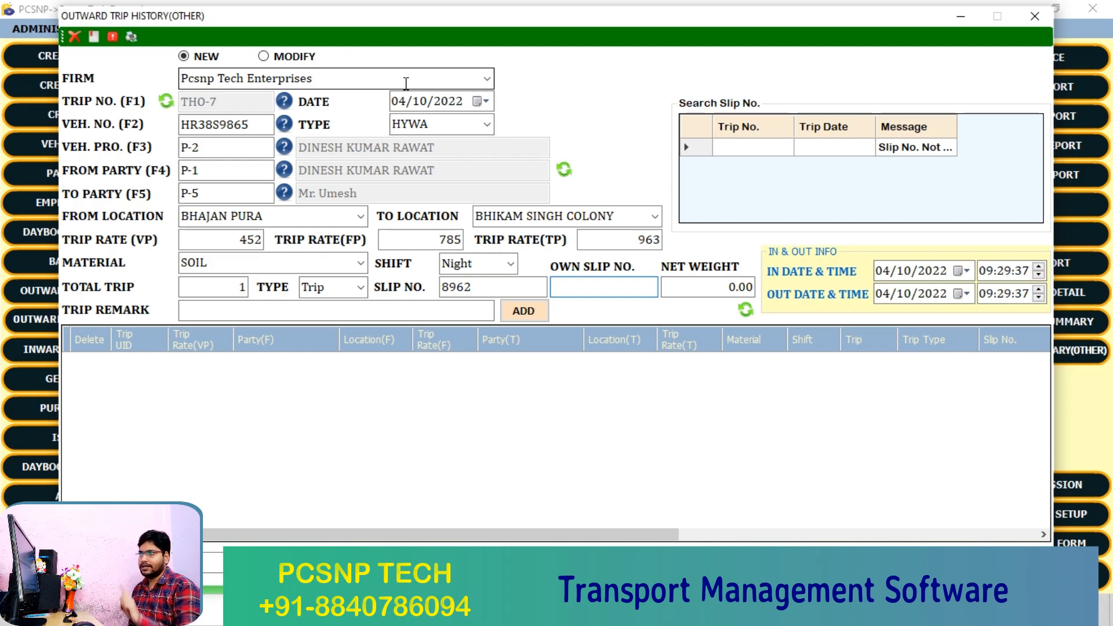
{"action": "key", "text": "Tab"}
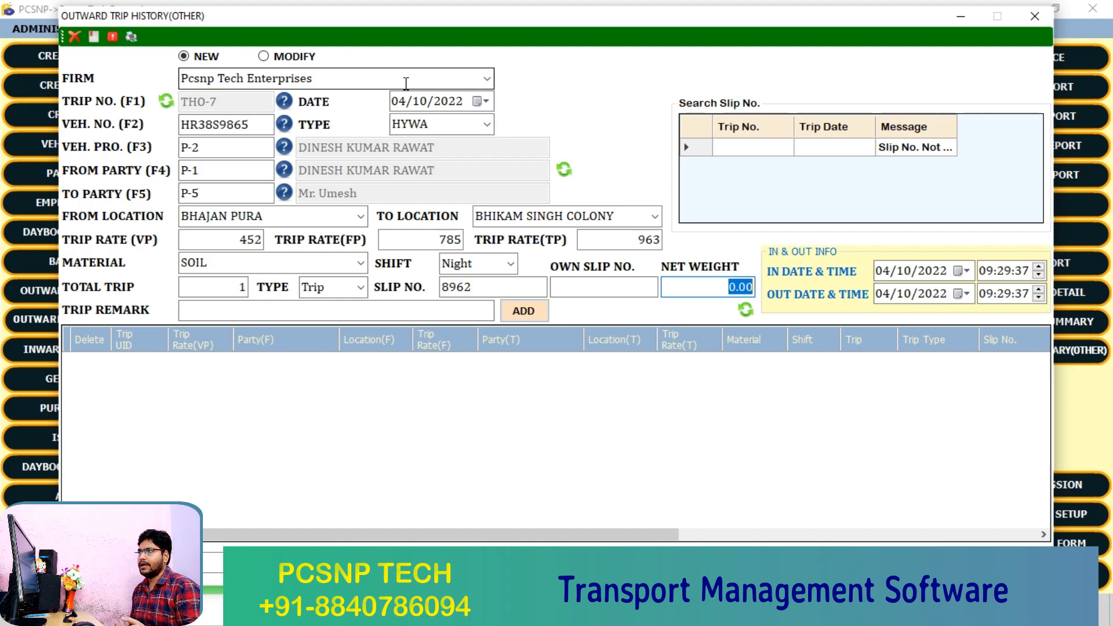
{"action": "type", "text": "78956"}
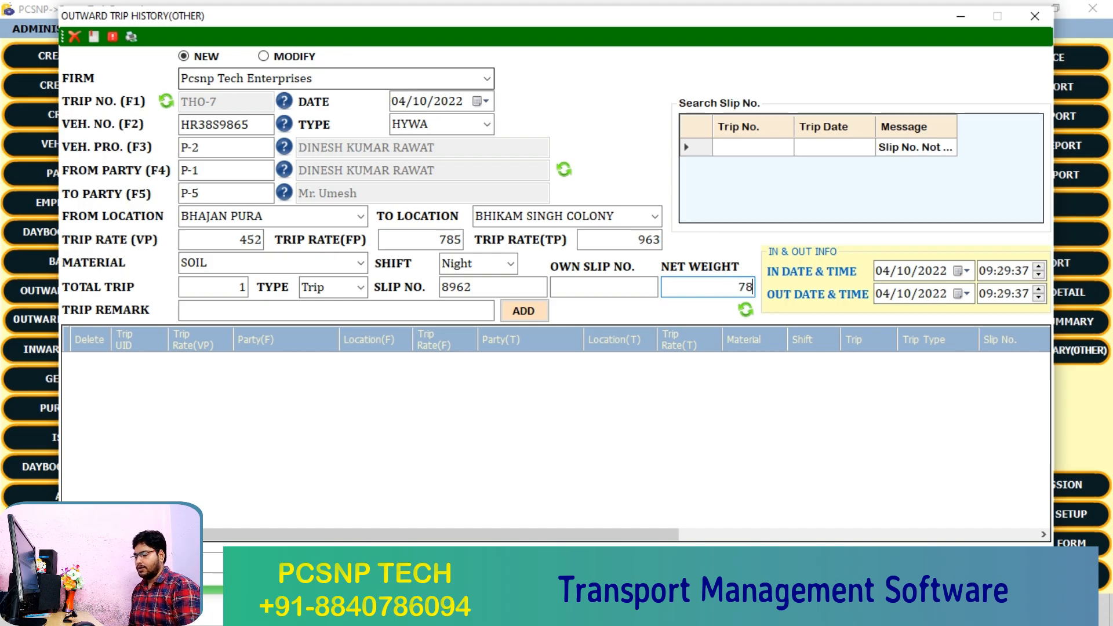
{"action": "key", "text": "BackSpace"}
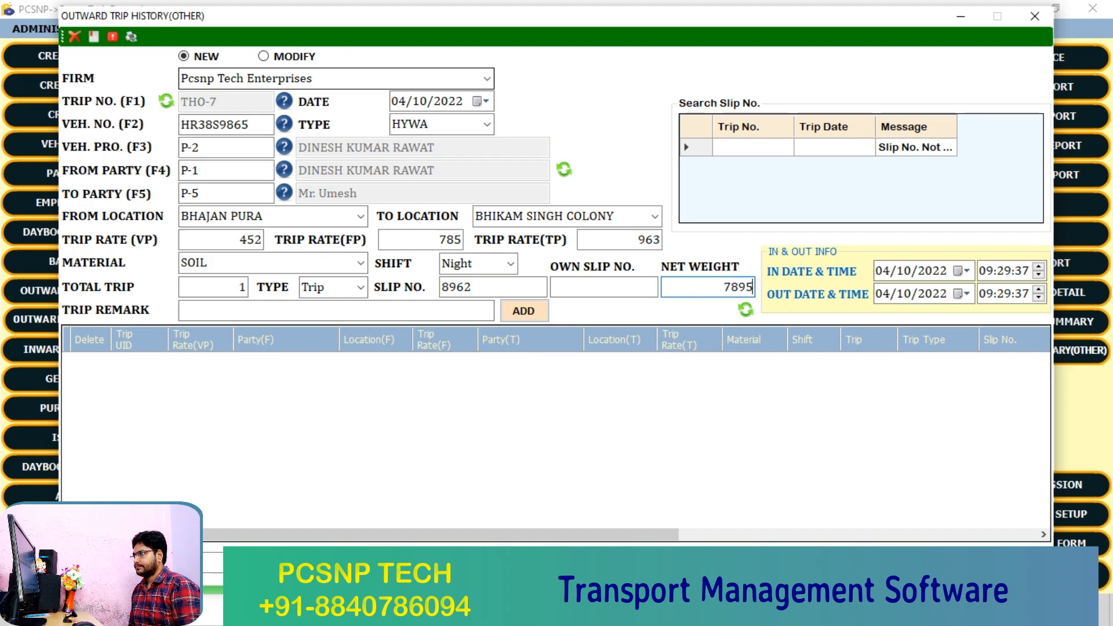
{"action": "key", "text": "Tab"}
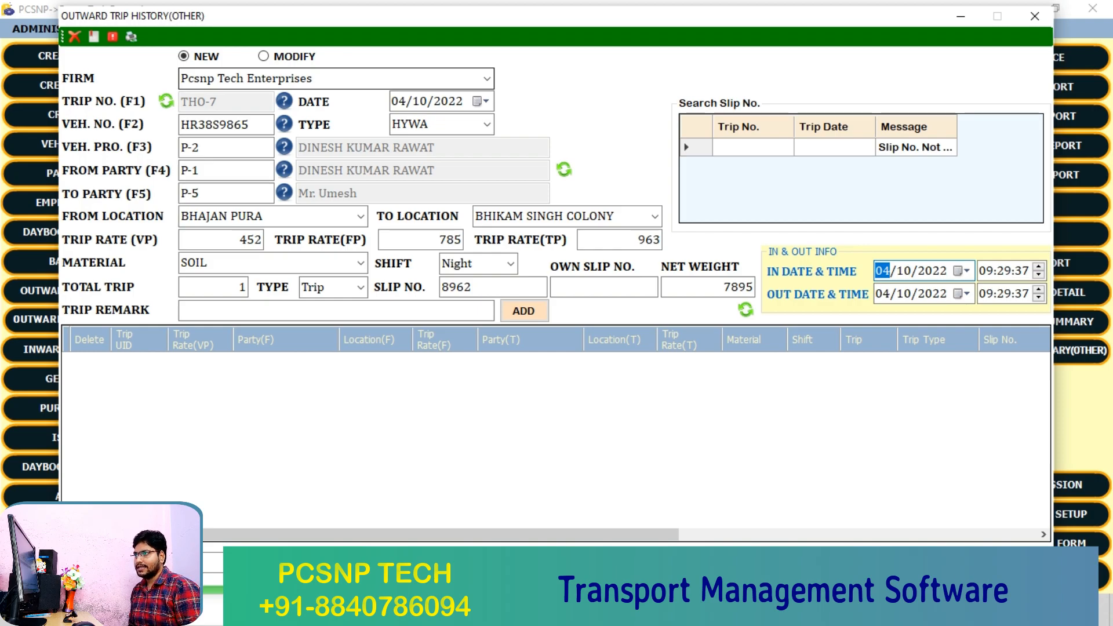
Set the in time to 07:29:37 and the out date and time to 05/10/2022 11:29:37
{"action": "key", "text": "Tab"}
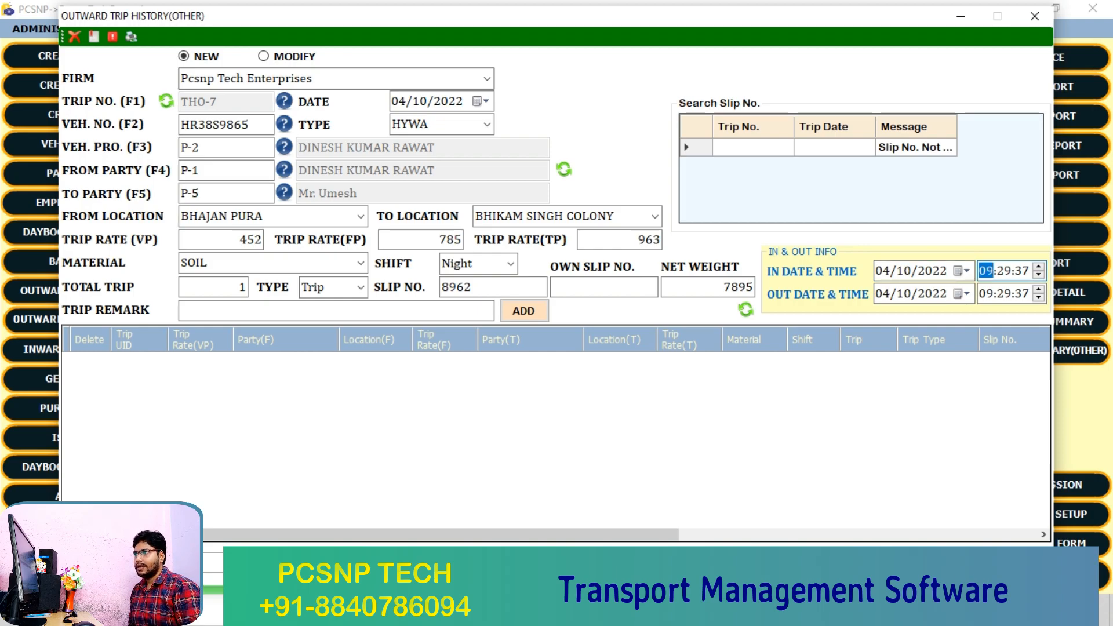
{"action": "type", "text": "07"}
{"action": "key", "text": "Tab"}
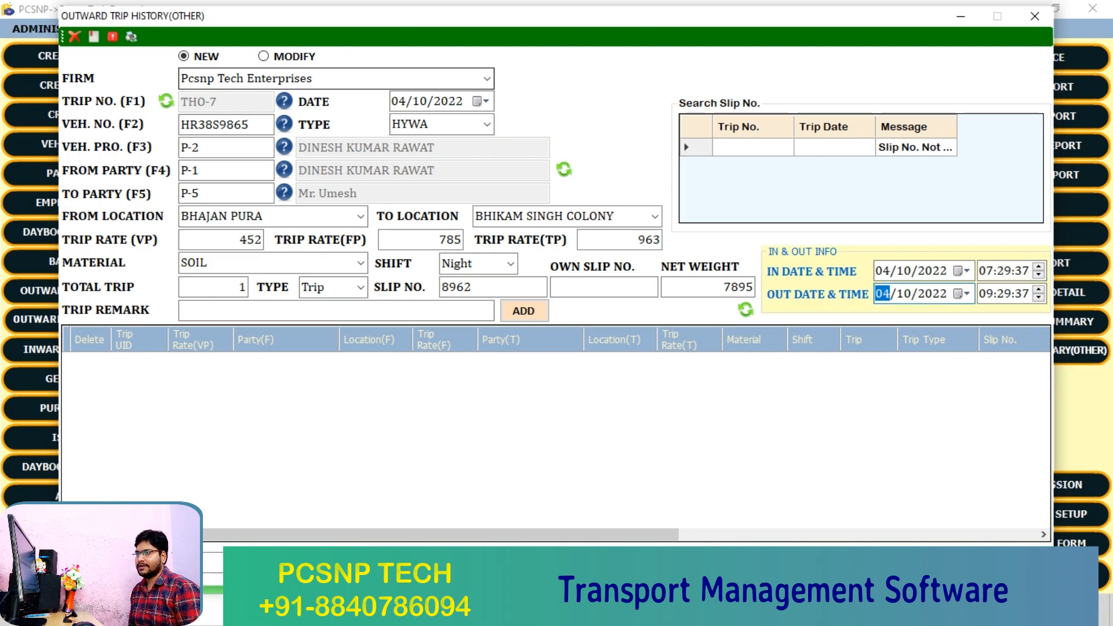
{"action": "type", "text": "05"}
{"action": "key", "text": "Tab"}
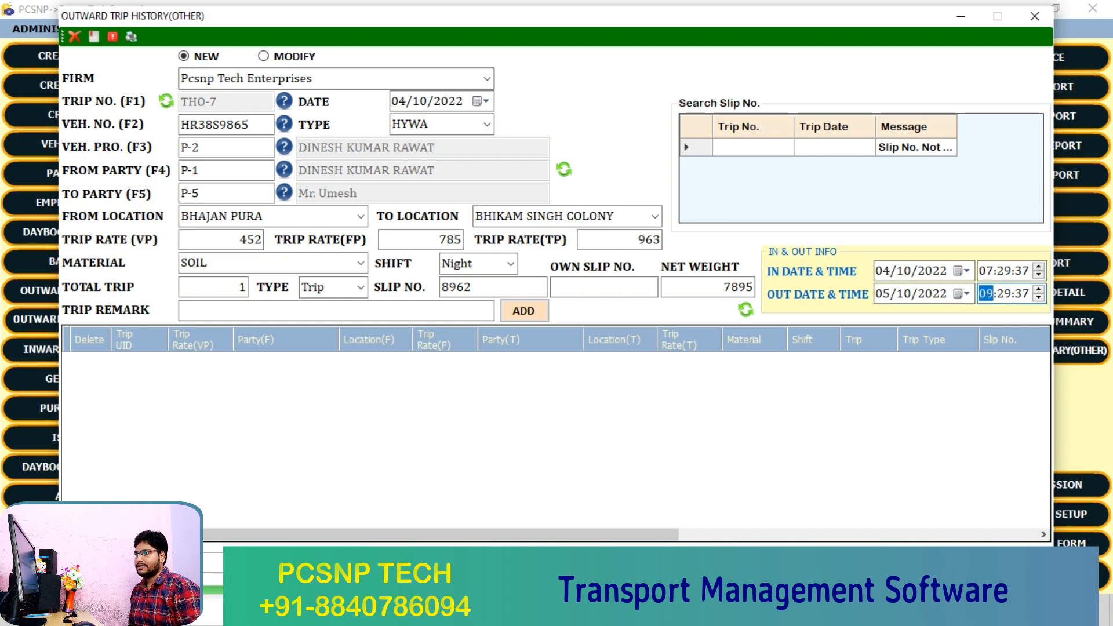
{"action": "type", "text": "11"}
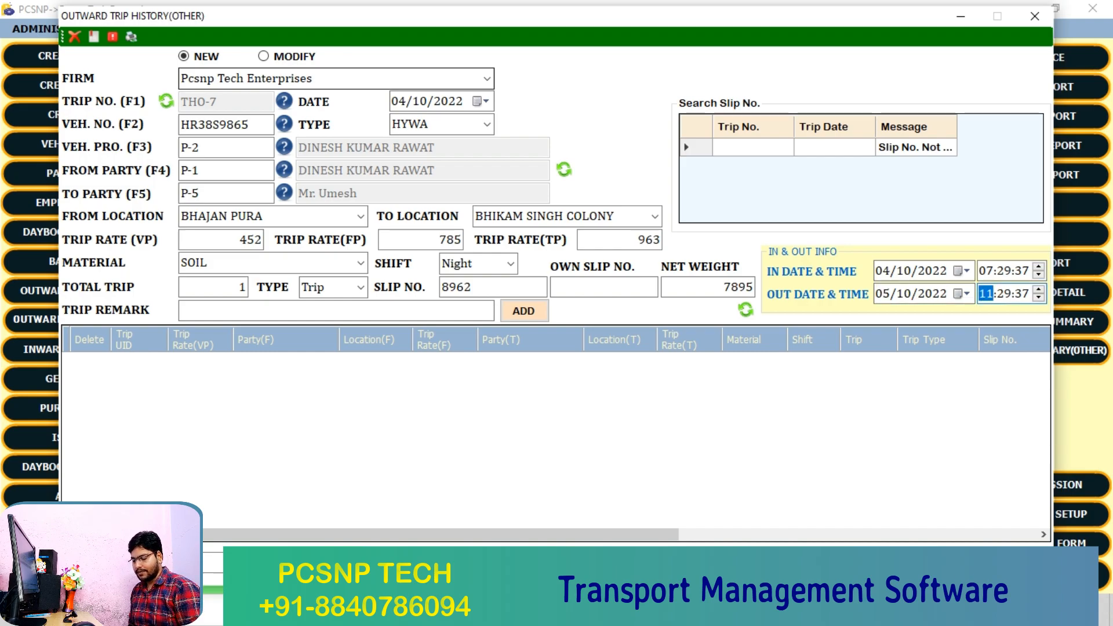
Leave the trip remark blank and add the completed trip to the entry list
{"action": "key", "text": "Tab"}
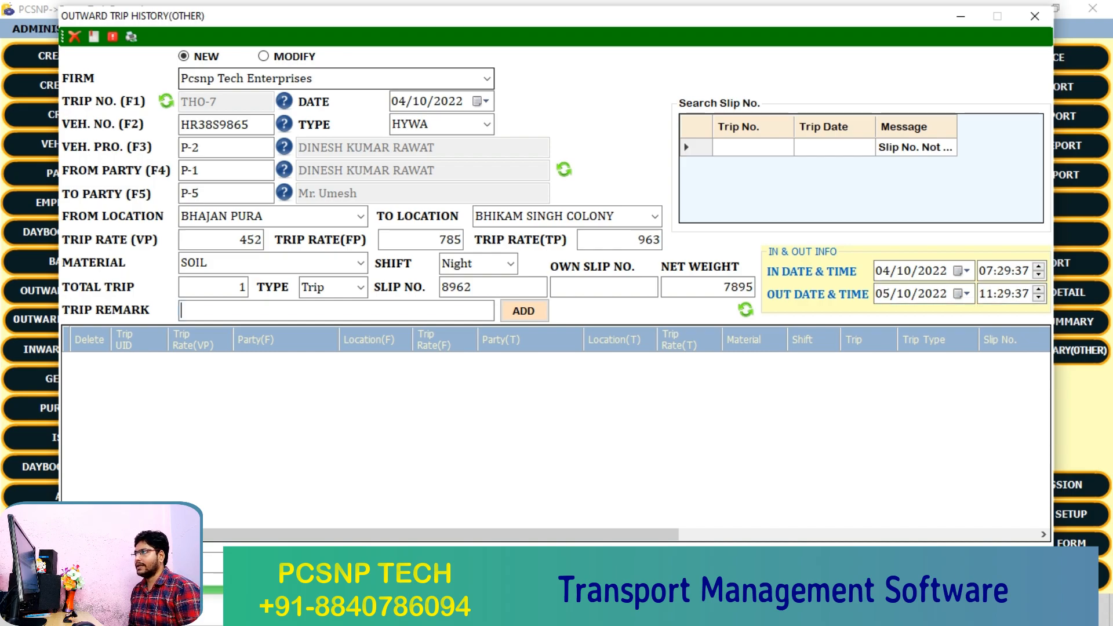
{"action": "key", "text": "Tab"}
{"action": "key", "text": "Return"}
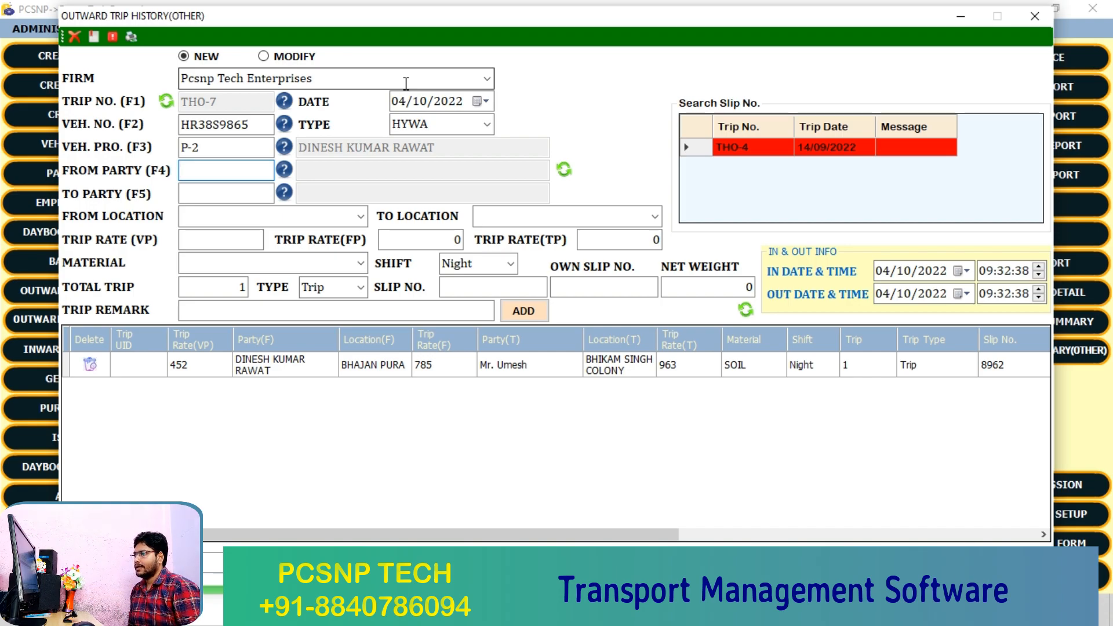
Save the outward trip entry and close the trip history form
{"action": "key", "text": "ctrl+s"}
{"action": "key", "text": "Return"}
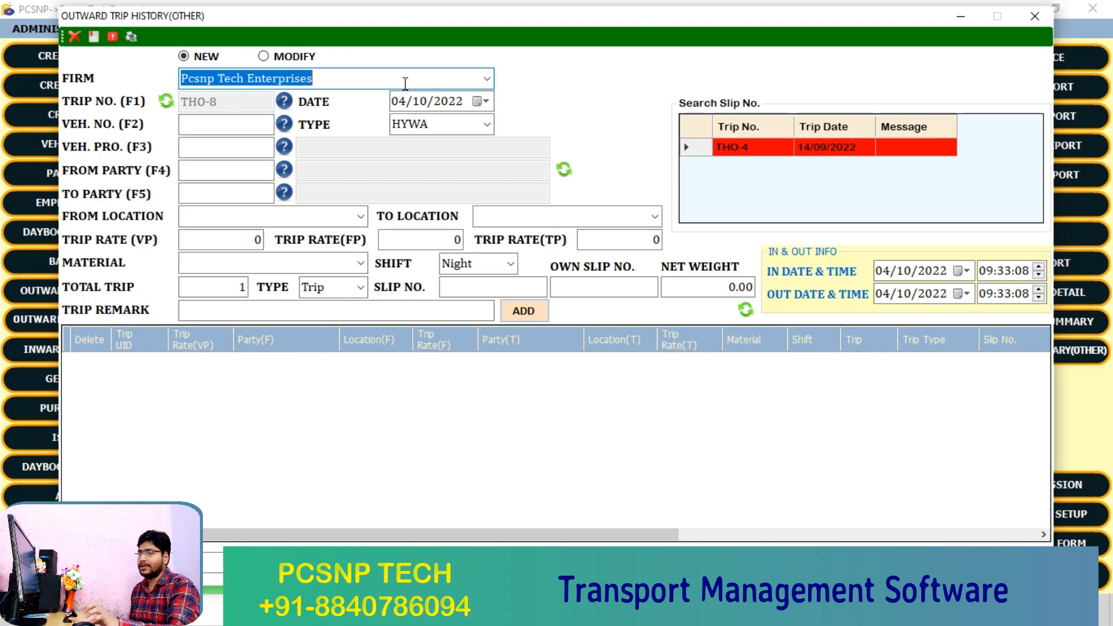
{"action": "left_click", "coordinate": [1034, 16]}
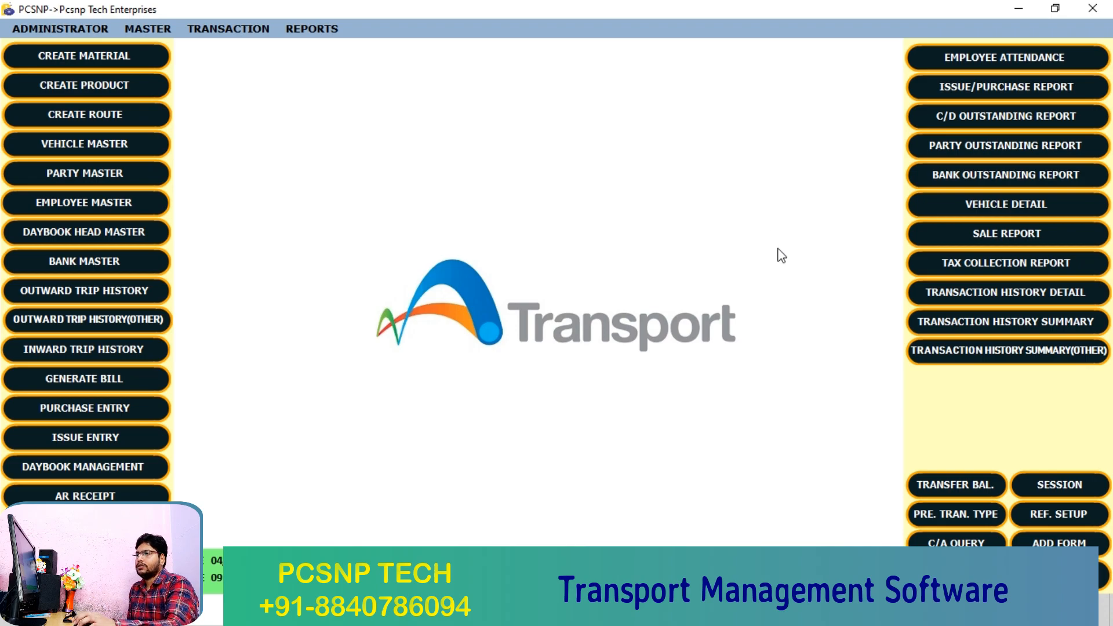
Open Transaction History Summary (Other) and view the Vehicle report with history type OTH and trip type TRIP for 04 October 2022
{"action": "left_click", "coordinate": [939, 362]}
{"action": "left_click", "coordinate": [672, 237]}
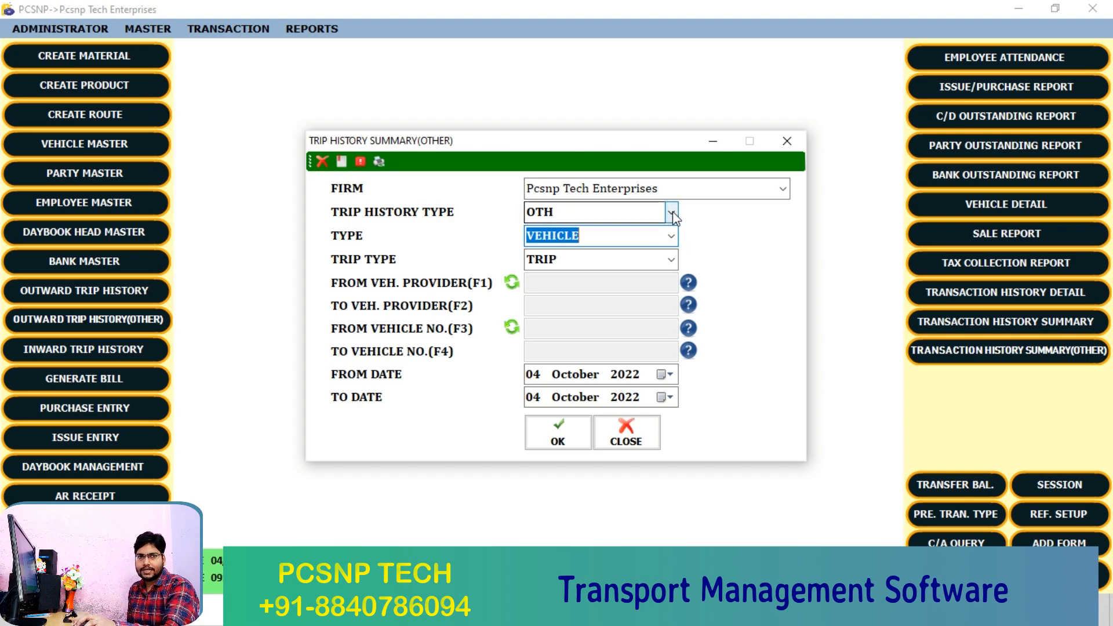
{"action": "left_click", "coordinate": [672, 211]}
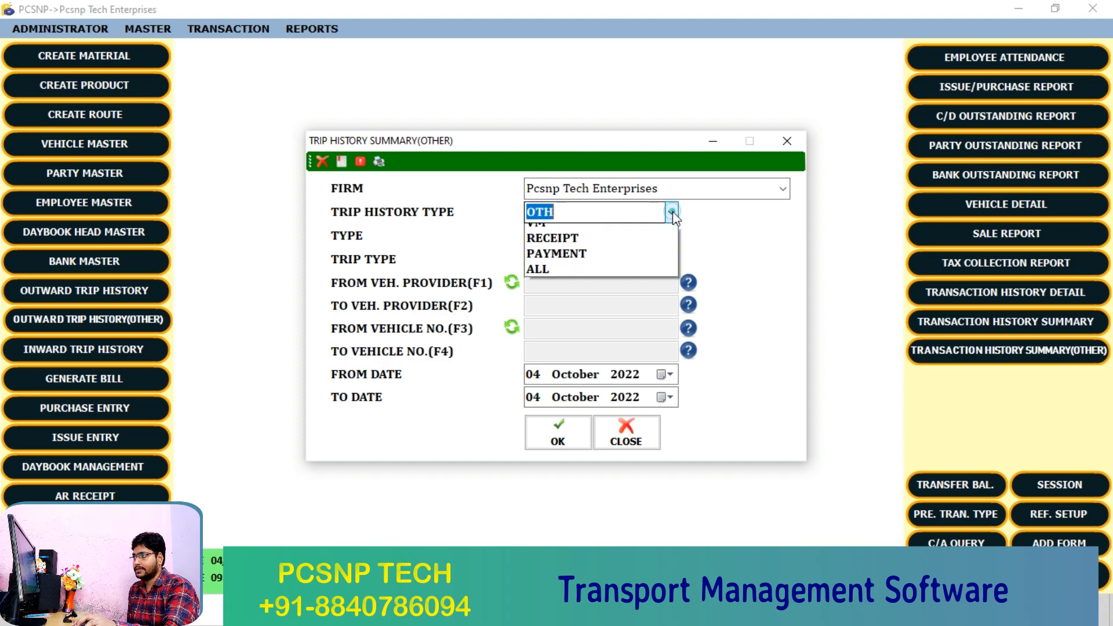
{"action": "left_click", "coordinate": [673, 213]}
{"action": "left_click", "coordinate": [672, 237]}
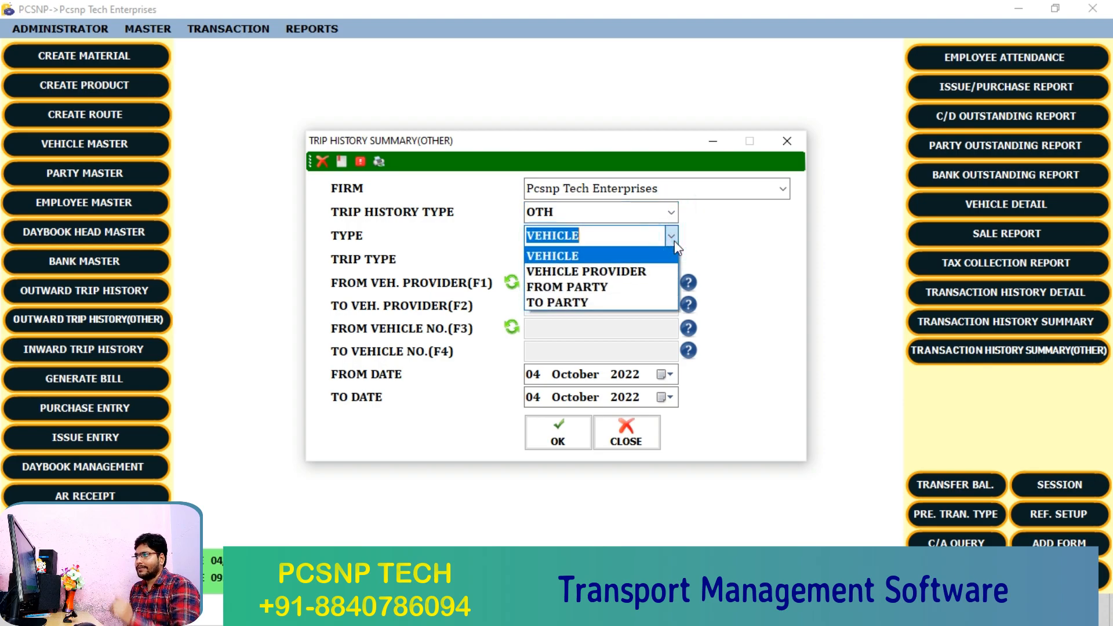
{"action": "left_click", "coordinate": [674, 233]}
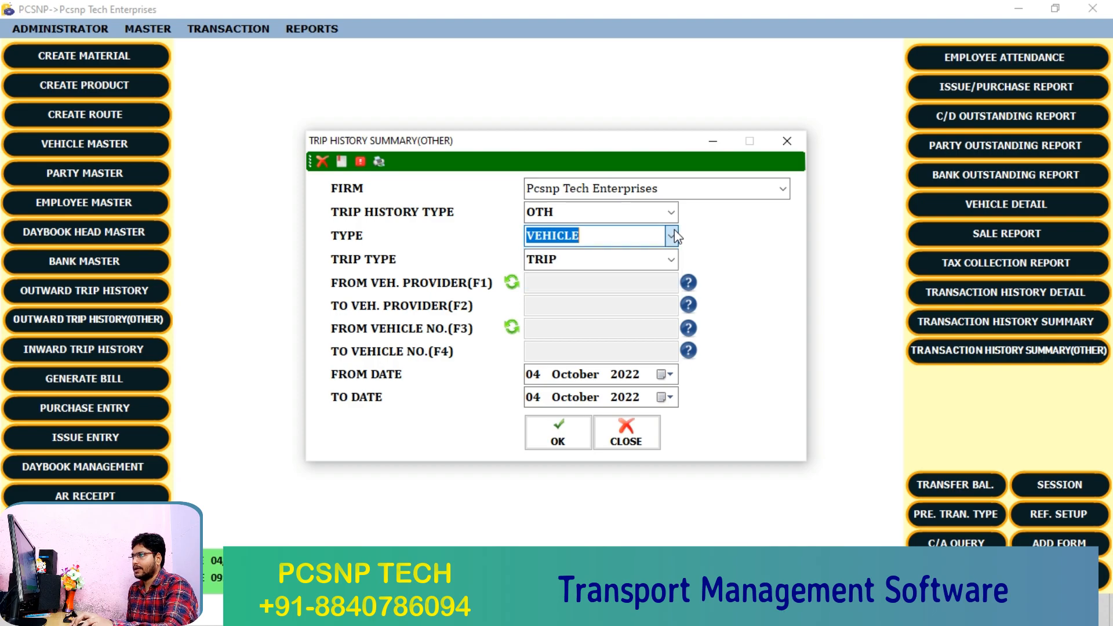
{"action": "left_click", "coordinate": [542, 444]}
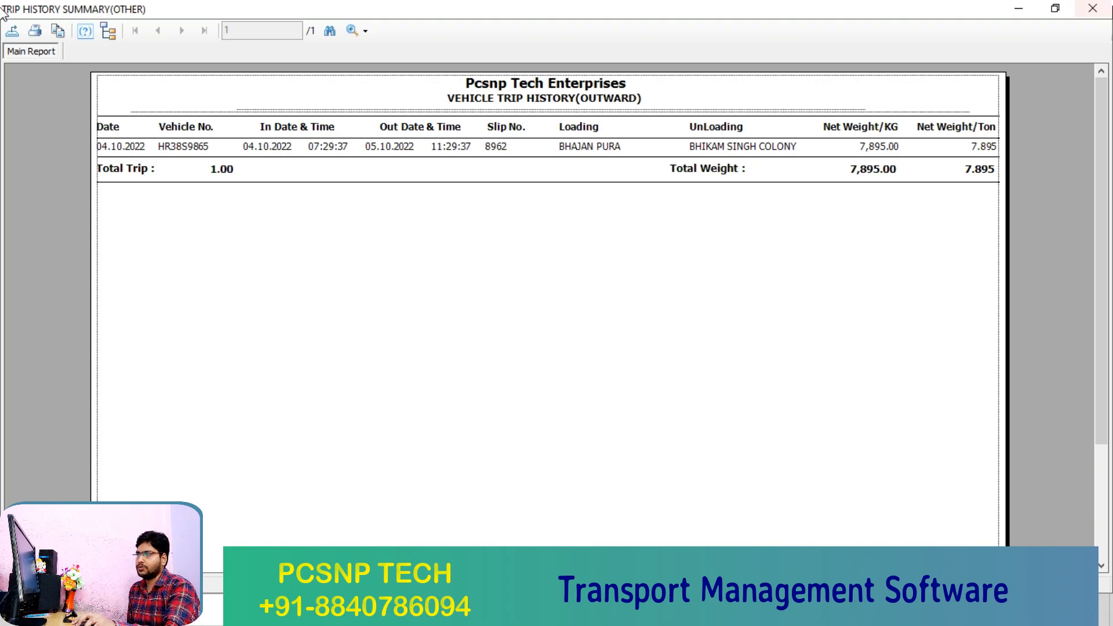
{"action": "left_click", "coordinate": [1092, 8]}
View the Vehicle Provider trip report for provider P-2, dated 04 October 2022
{"action": "left_click", "coordinate": [671, 232]}
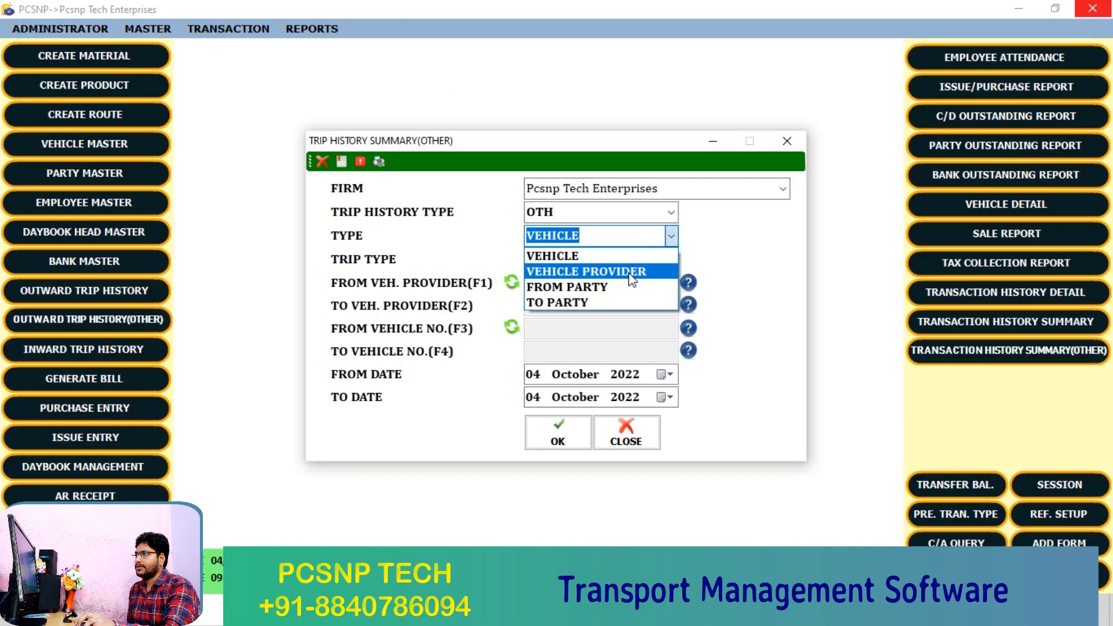
{"action": "left_click", "coordinate": [632, 273]}
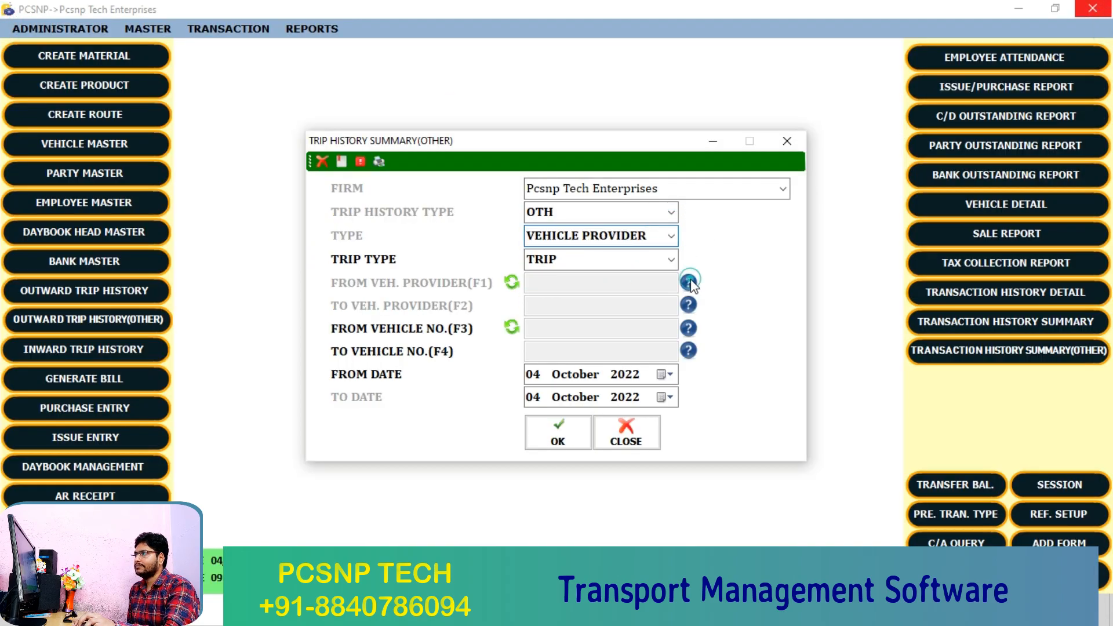
{"action": "left_click", "coordinate": [688, 283]}
{"action": "double_click", "coordinate": [751, 359]}
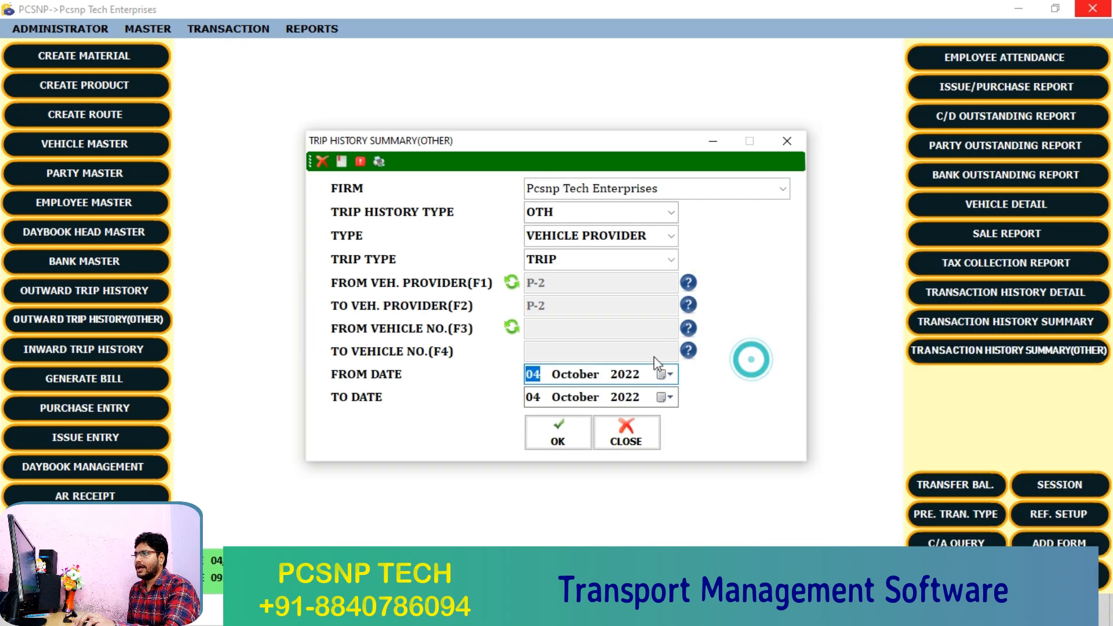
{"action": "left_click", "coordinate": [559, 433]}
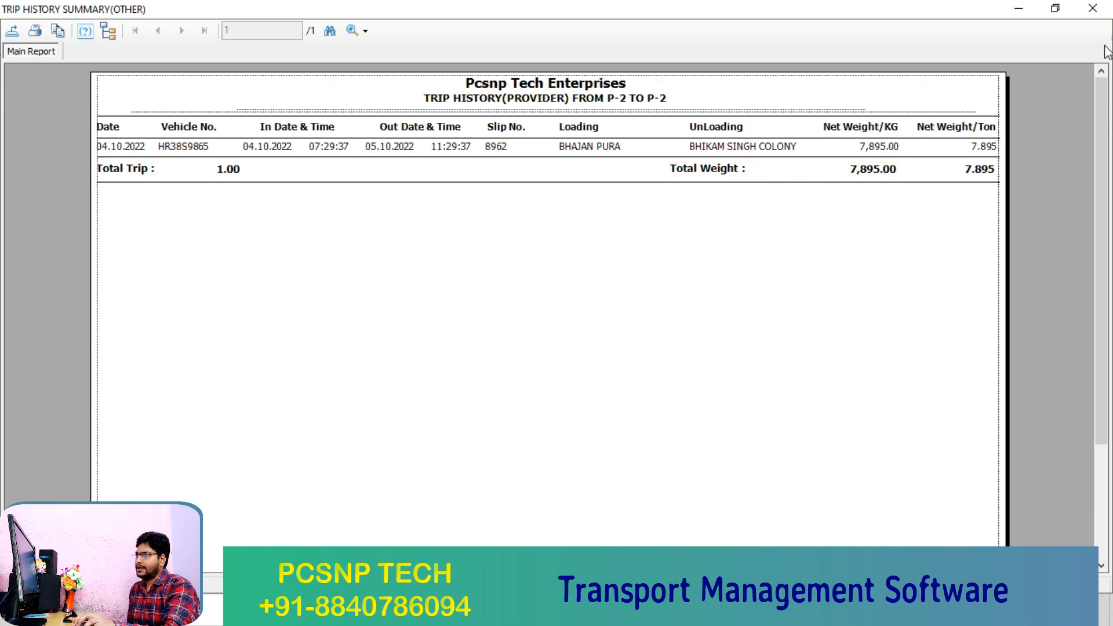
{"action": "left_click", "coordinate": [1093, 9]}
View the From Party trip report for all parties, with TRIP as the trip type
{"action": "left_click", "coordinate": [671, 235]}
{"action": "left_click", "coordinate": [599, 288]}
{"action": "left_click", "coordinate": [562, 444]}
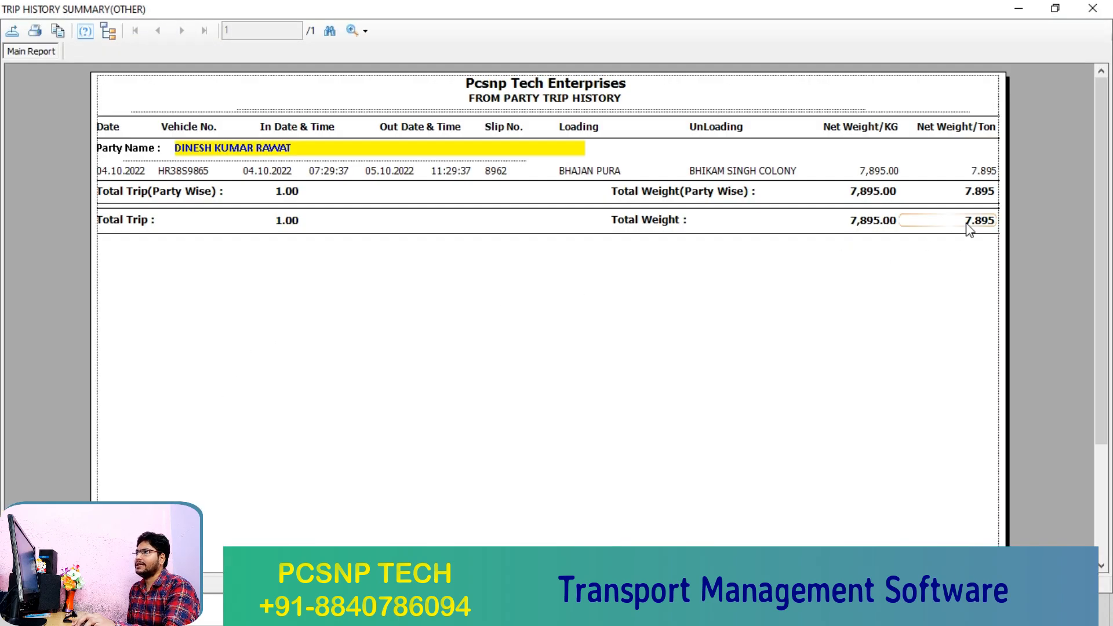
{"action": "left_click", "coordinate": [1103, 12]}
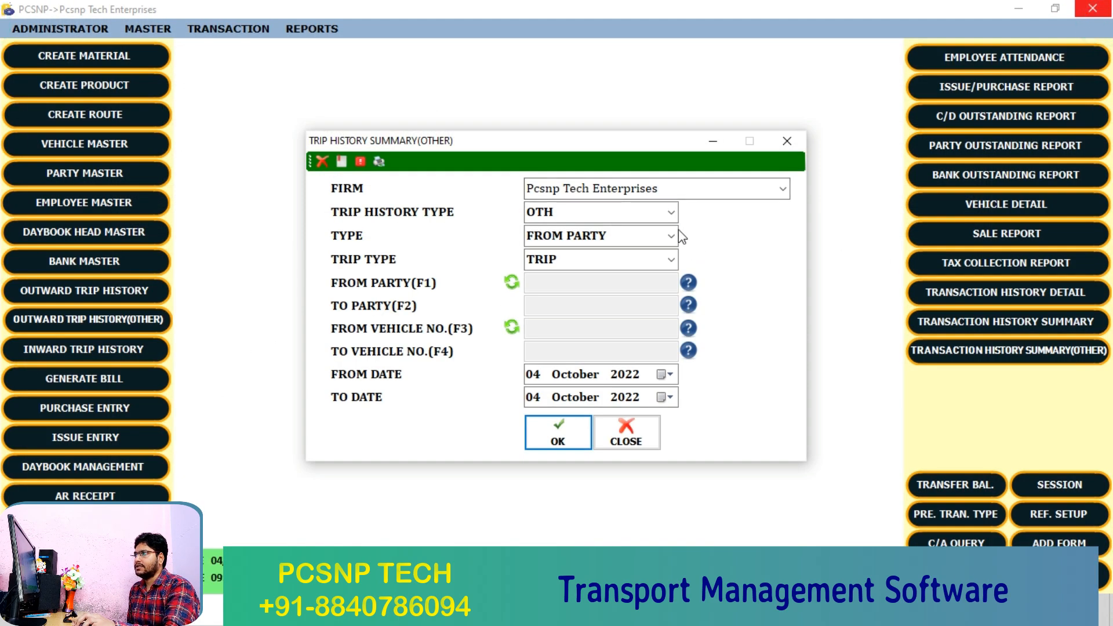
View the To Party trip report for all parties, with TRIP as the trip type
{"action": "left_click", "coordinate": [671, 236]}
{"action": "left_click", "coordinate": [592, 302]}
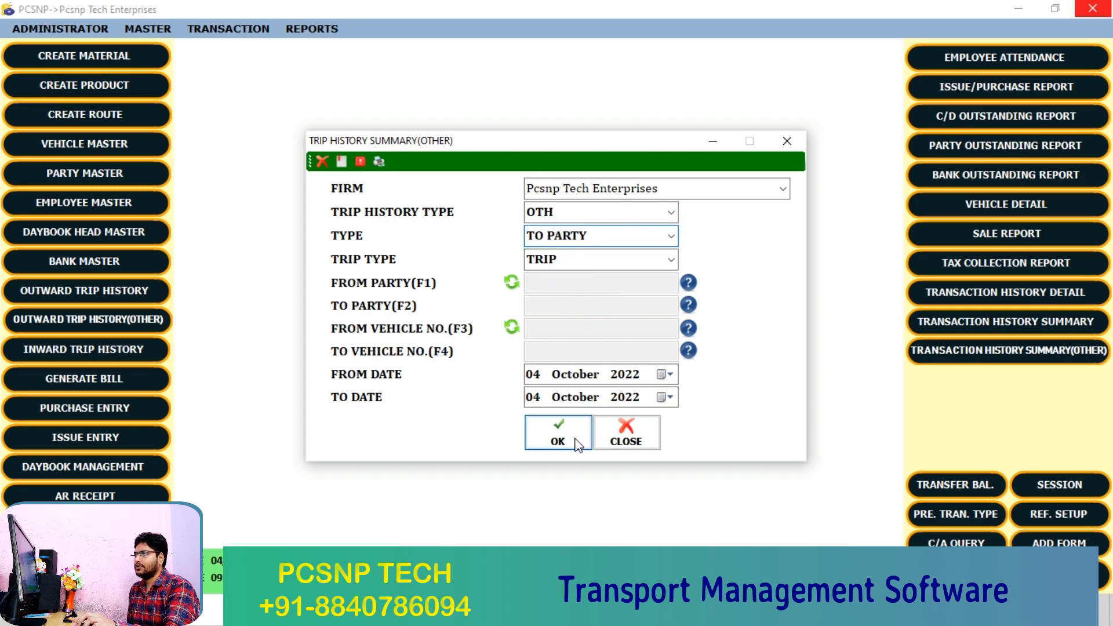
{"action": "left_click", "coordinate": [573, 440]}
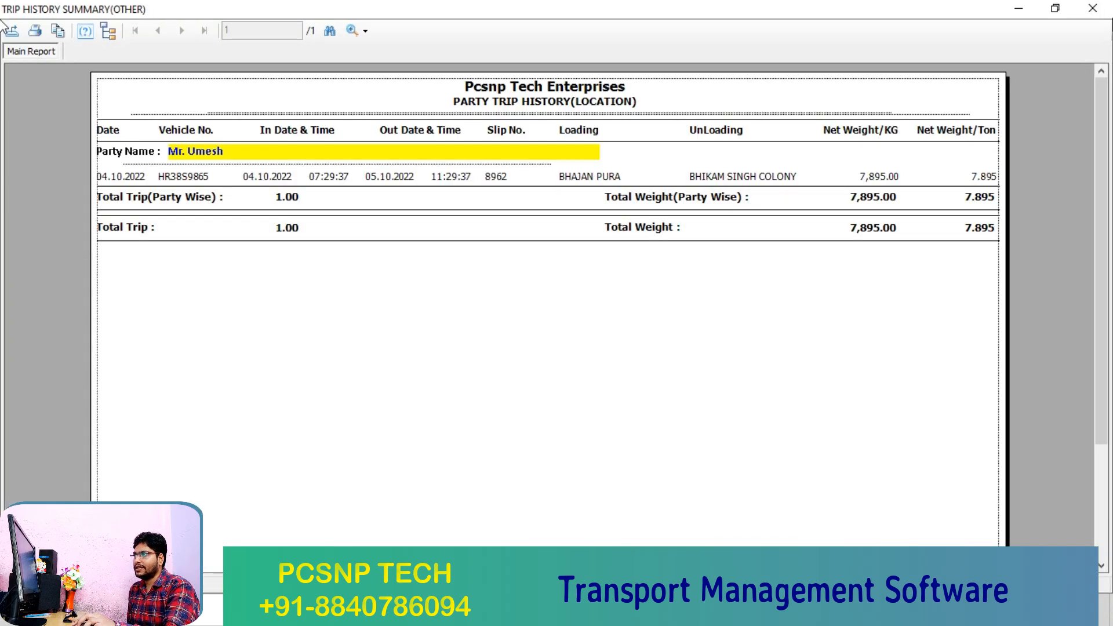
{"action": "left_click", "coordinate": [1092, 8]}
Set the trip type to TRIP SUMMARY and view the To Party summary report
{"action": "left_click", "coordinate": [671, 260]}
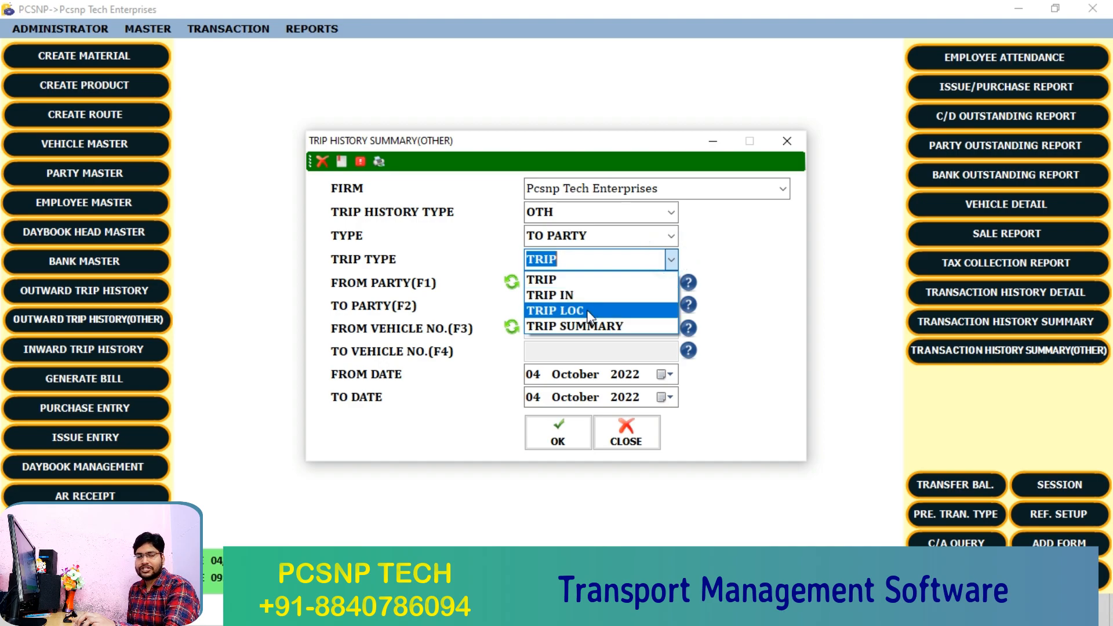
{"action": "left_click", "coordinate": [588, 326]}
{"action": "left_click", "coordinate": [558, 435]}
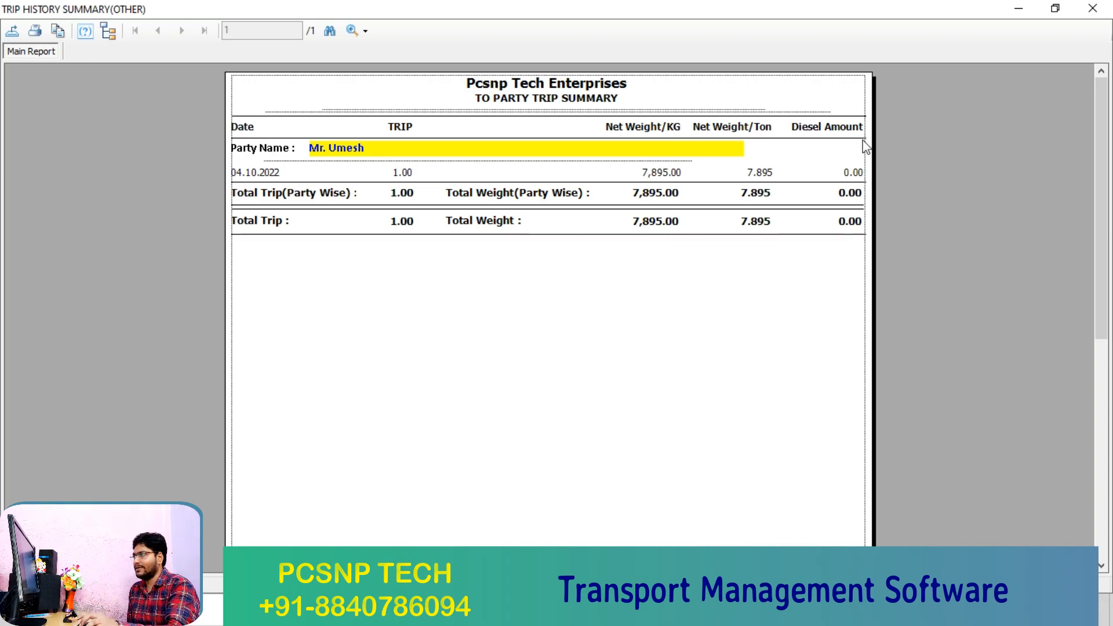
{"action": "left_click", "coordinate": [1092, 8]}
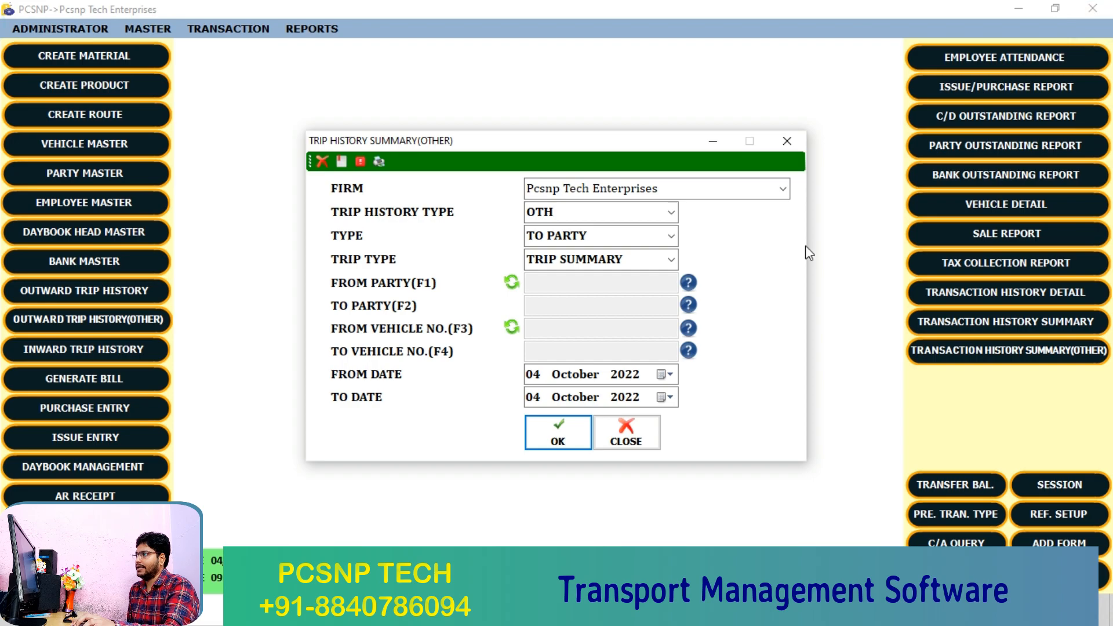
Switch the type to FROM PARTY with trip type TRIP SUMMARY and view that summary report
{"action": "left_click", "coordinate": [670, 236]}
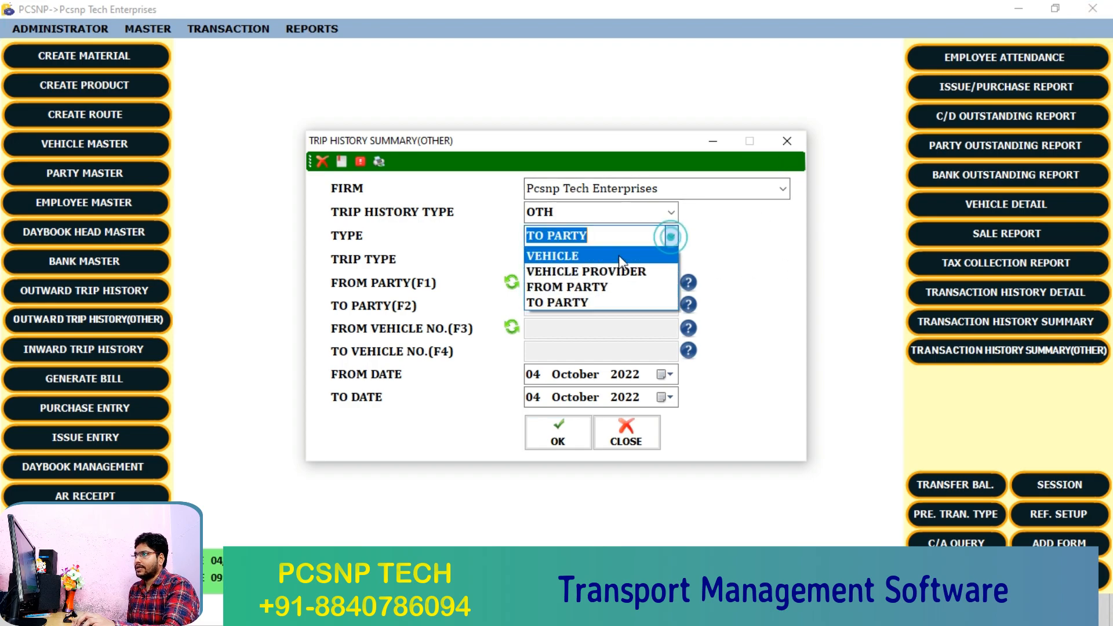
{"action": "left_click", "coordinate": [581, 285]}
{"action": "left_click", "coordinate": [671, 259]}
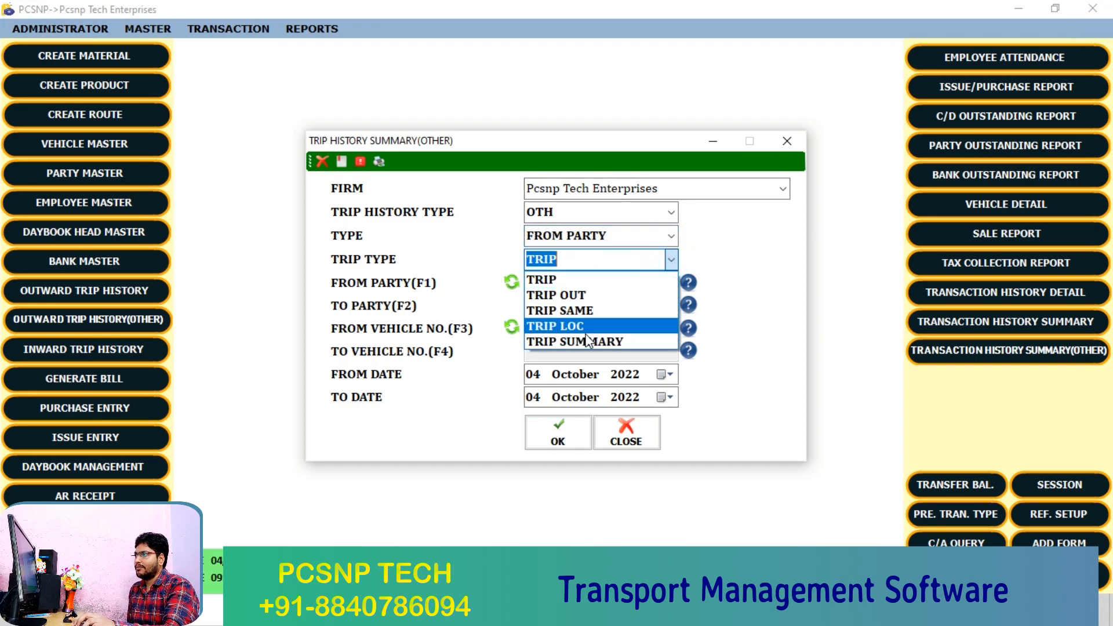
{"action": "left_click", "coordinate": [584, 330]}
{"action": "left_click", "coordinate": [567, 435]}
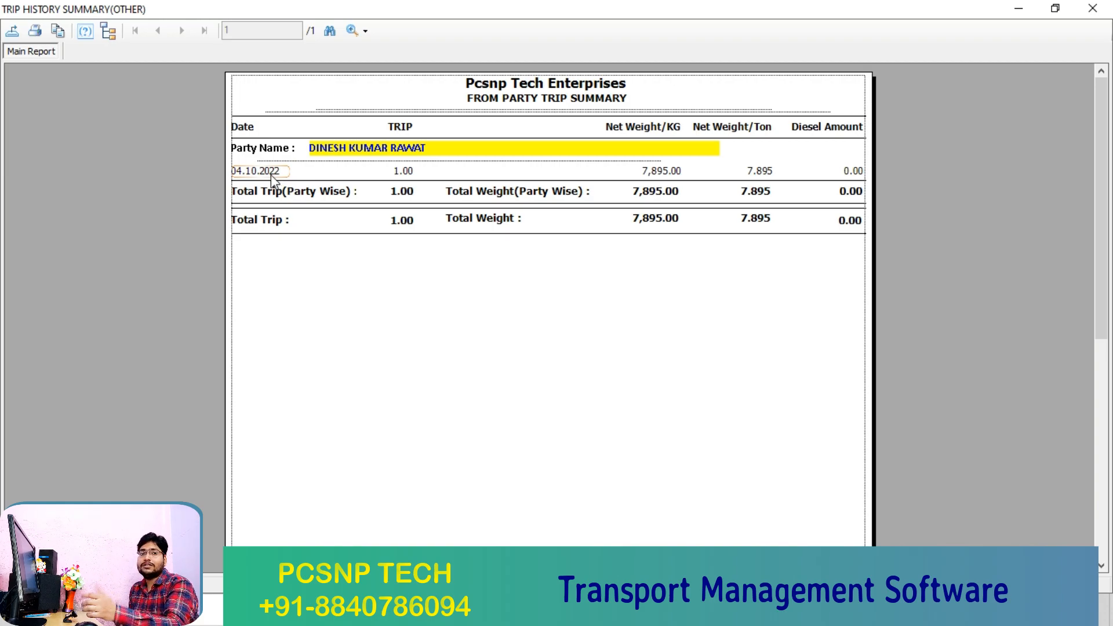
{"action": "left_click", "coordinate": [1092, 8]}
Switch the type to VEHICLE PROVIDER with trip type TRIP SUMMARY and view the provider summary report
{"action": "left_click", "coordinate": [670, 235]}
{"action": "left_click", "coordinate": [636, 271]}
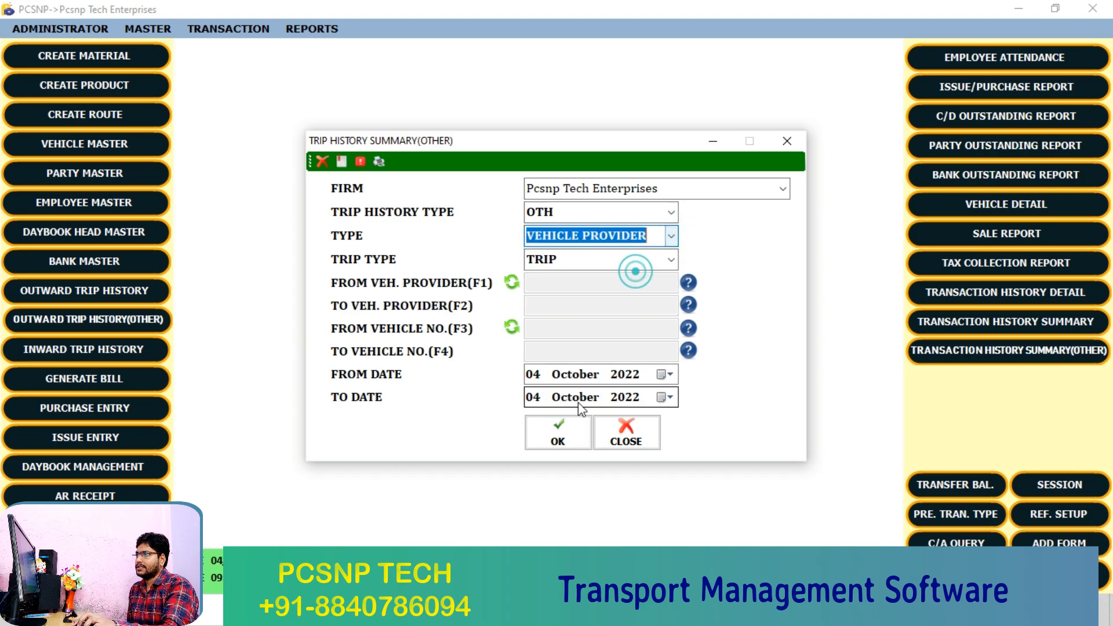
{"action": "left_click", "coordinate": [671, 259]}
{"action": "left_click", "coordinate": [616, 293]}
{"action": "left_click", "coordinate": [565, 432]}
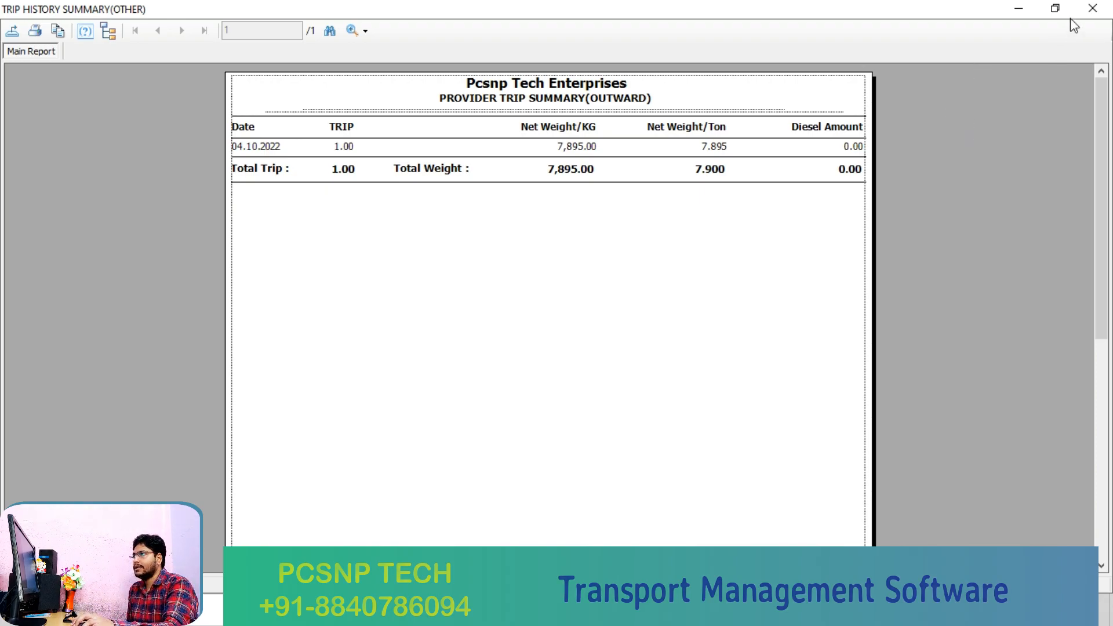
{"action": "left_click", "coordinate": [1093, 8]}
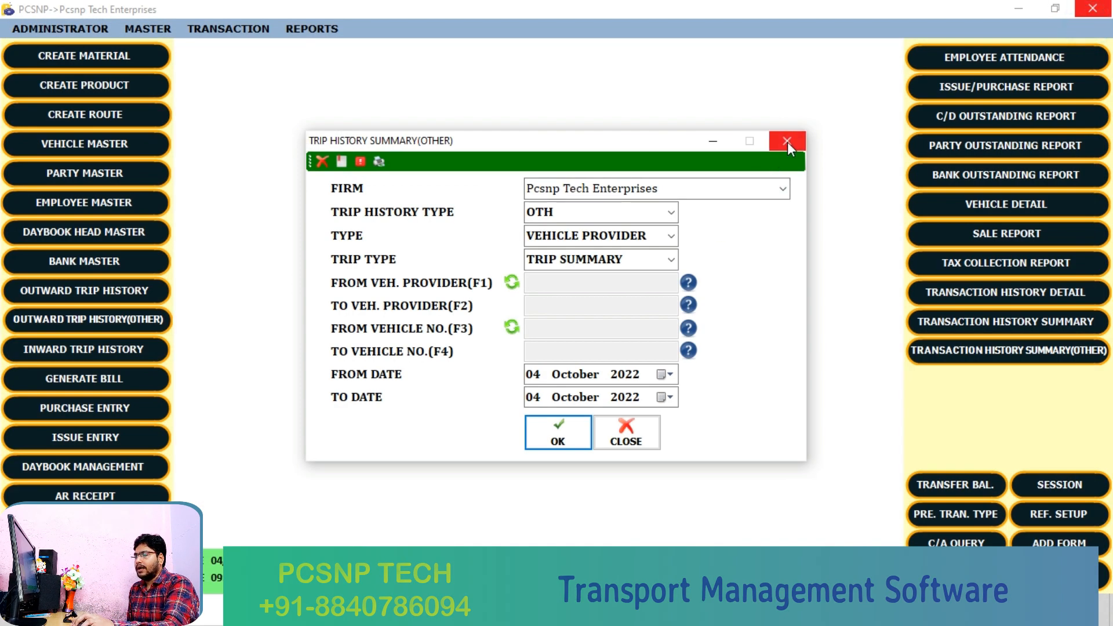